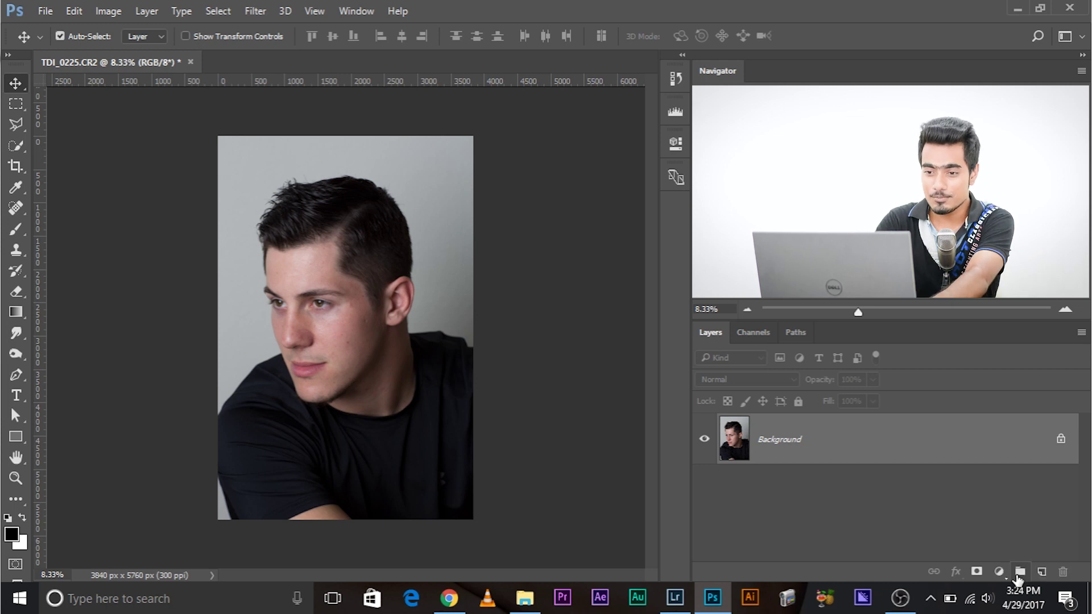
- Zoom in on the mouth and duplicate the Background layer as Layer 1
key(ctrl+plus)
key(ctrl+plus)
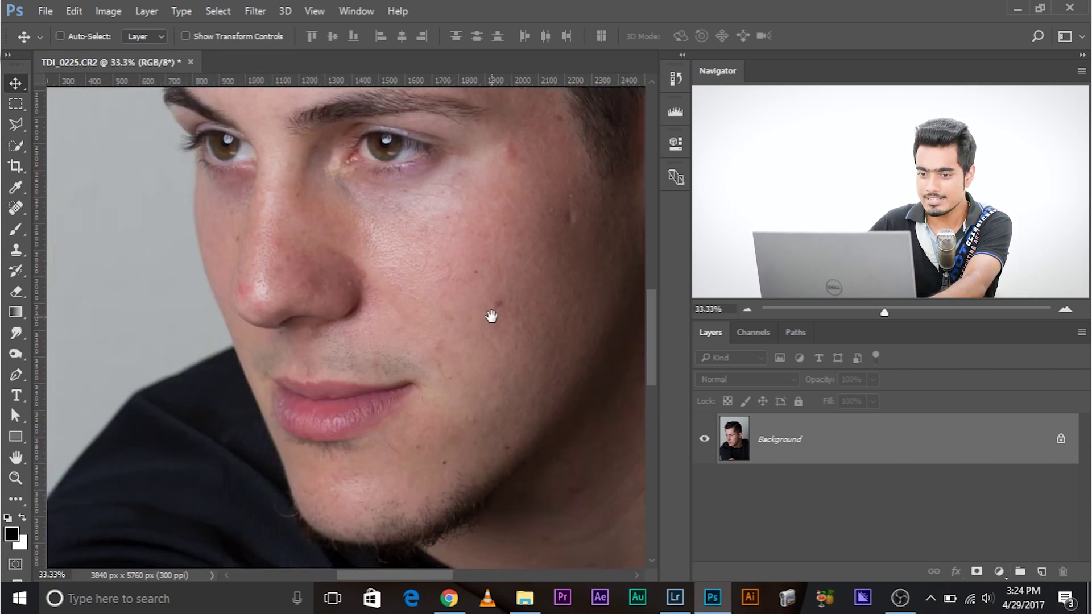
drag(299, 420, 511, 357)
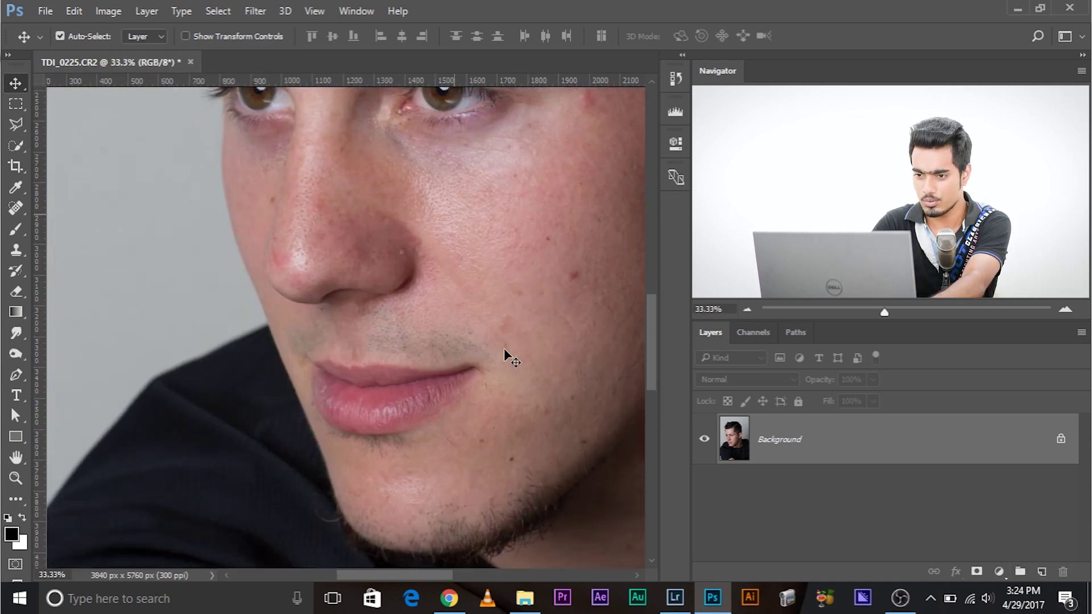
key(ctrl+plus)
key(ctrl+plus)
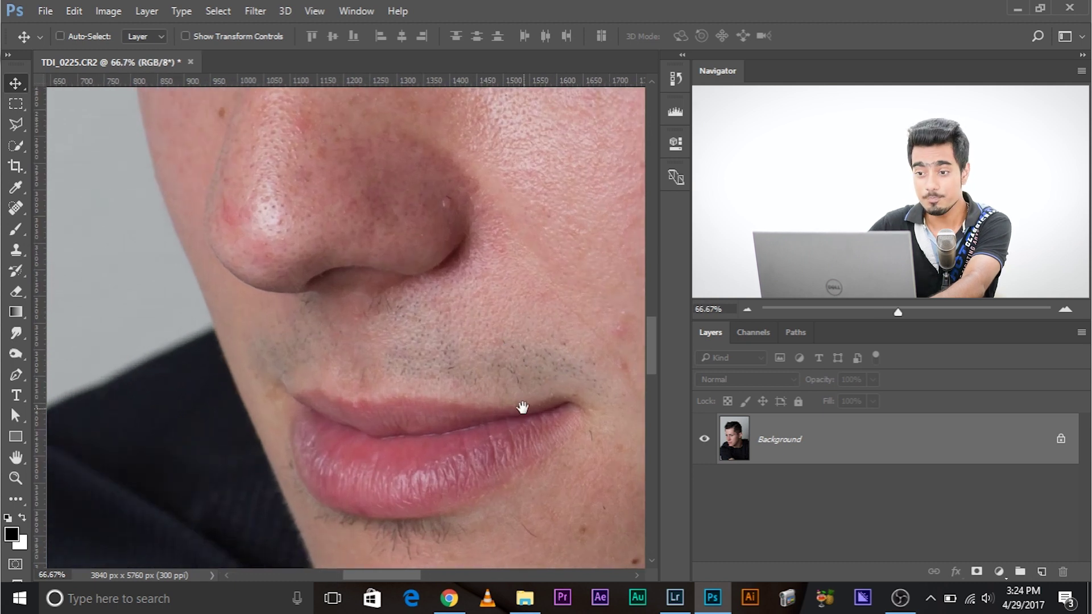
drag(523, 408, 441, 331)
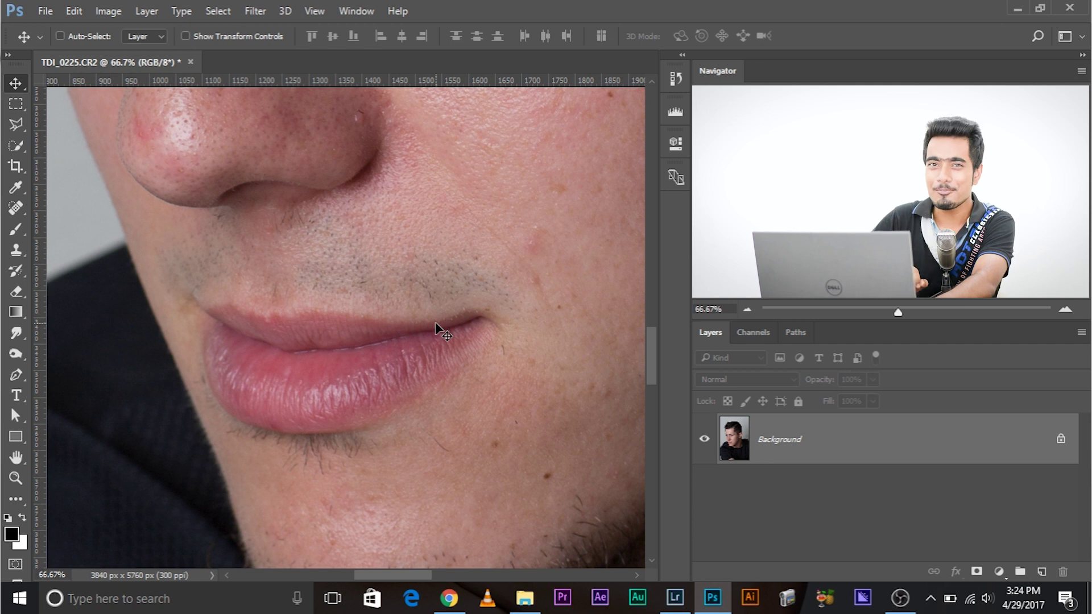
key(ctrl+j)
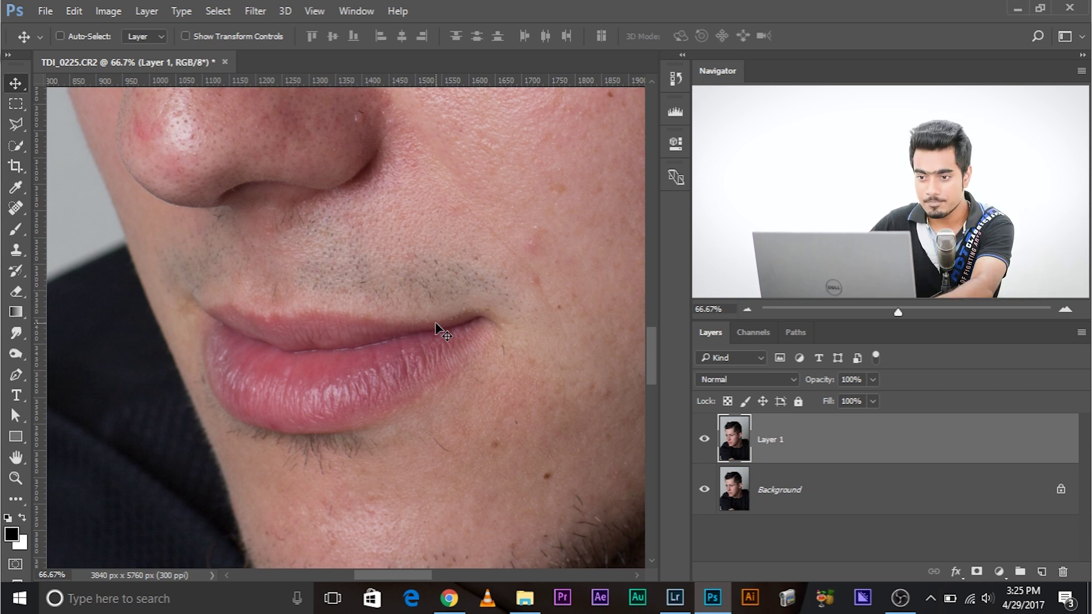
- Zoom to 100% on the mouth and pick the Clone Stamp in Lighten mode
drag(439, 329, 427, 333)
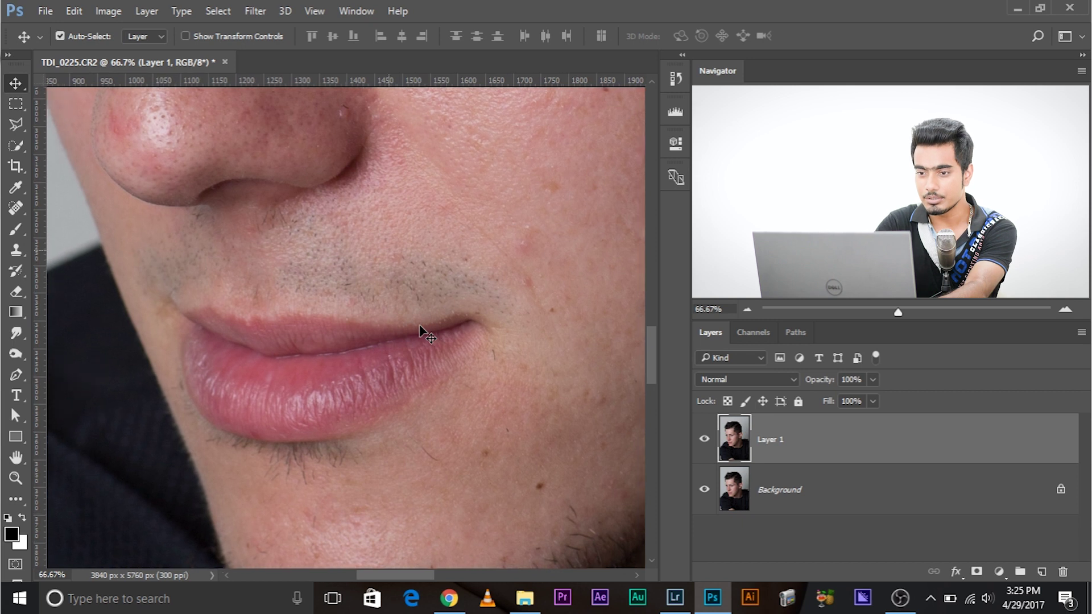
key(ctrl+plus)
drag(420, 325, 409, 327)
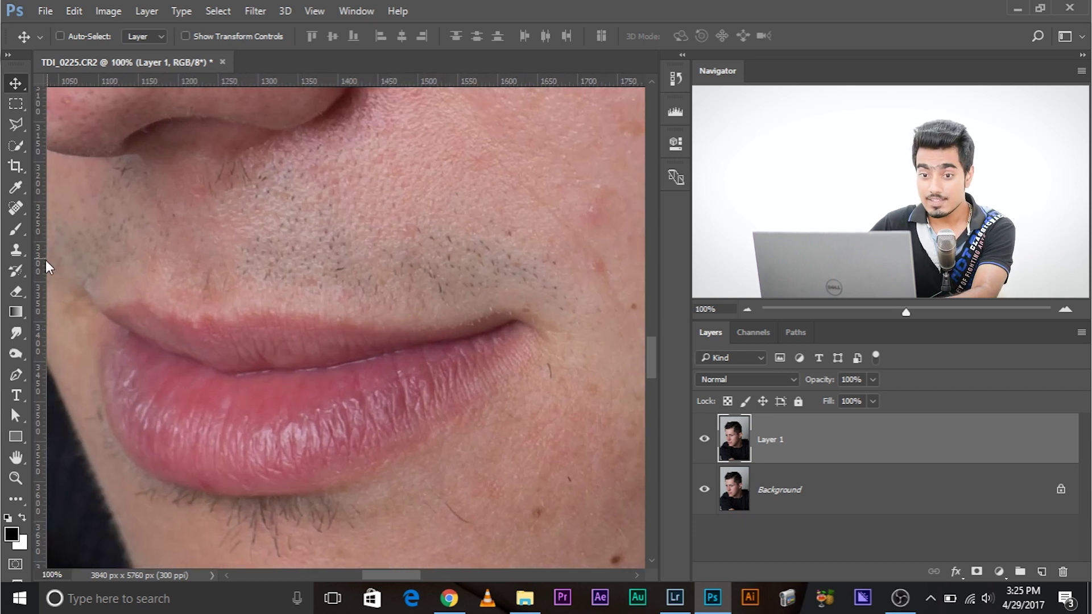
click(16, 251)
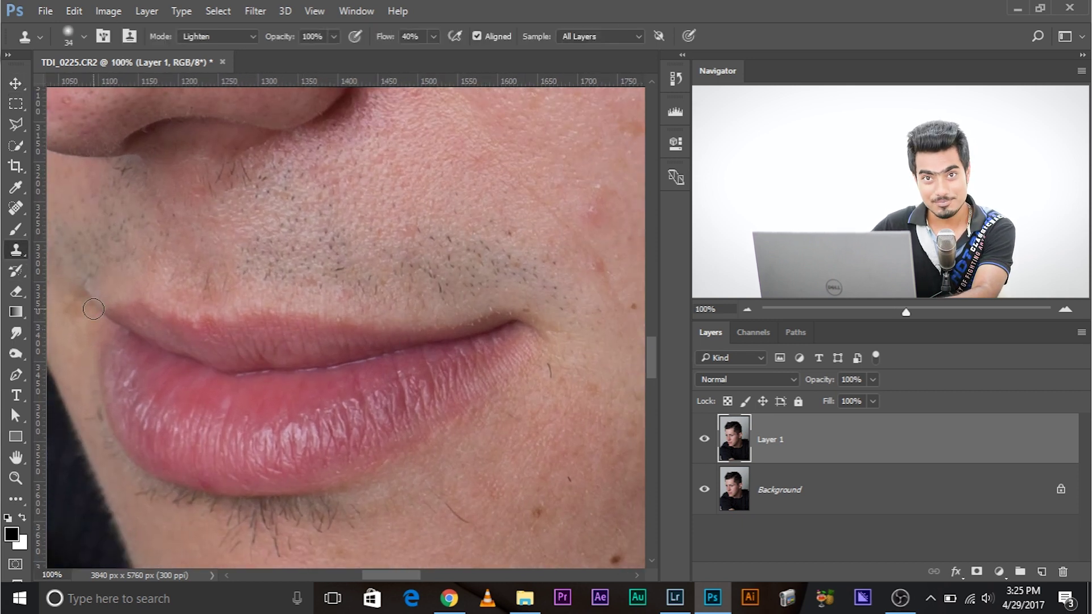
click(206, 37)
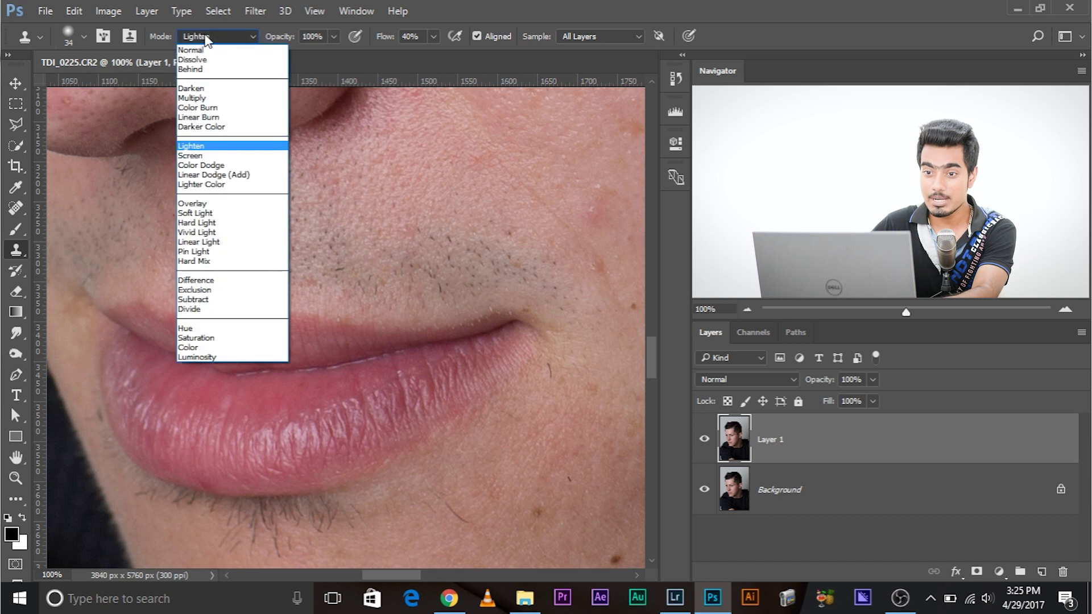
click(209, 147)
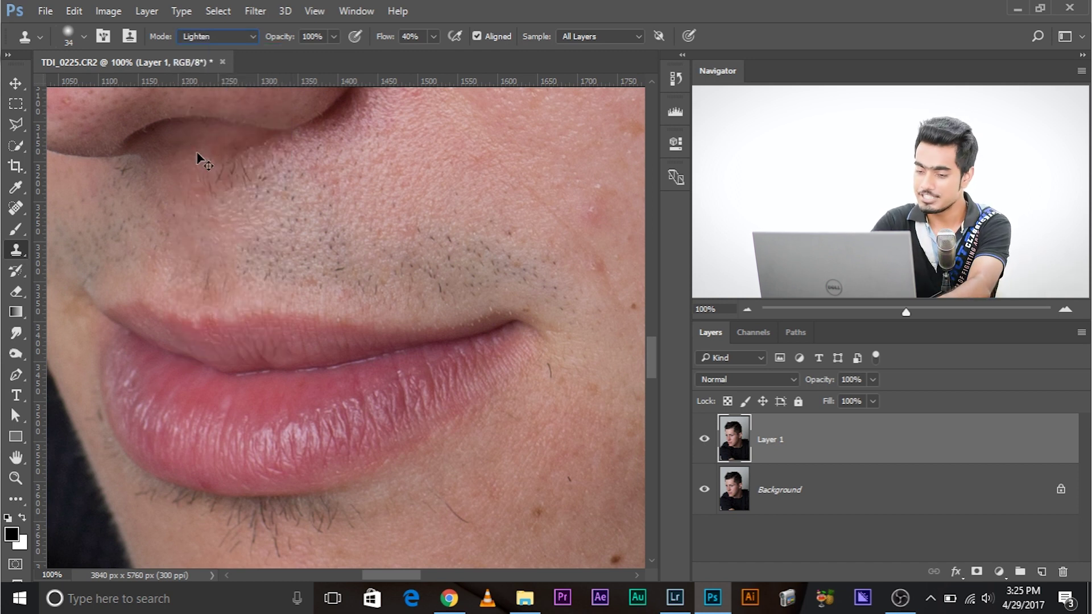
- Enlarge the clone brush to 61 pixels over the stubble above the lip
drag(464, 317, 320, 328)
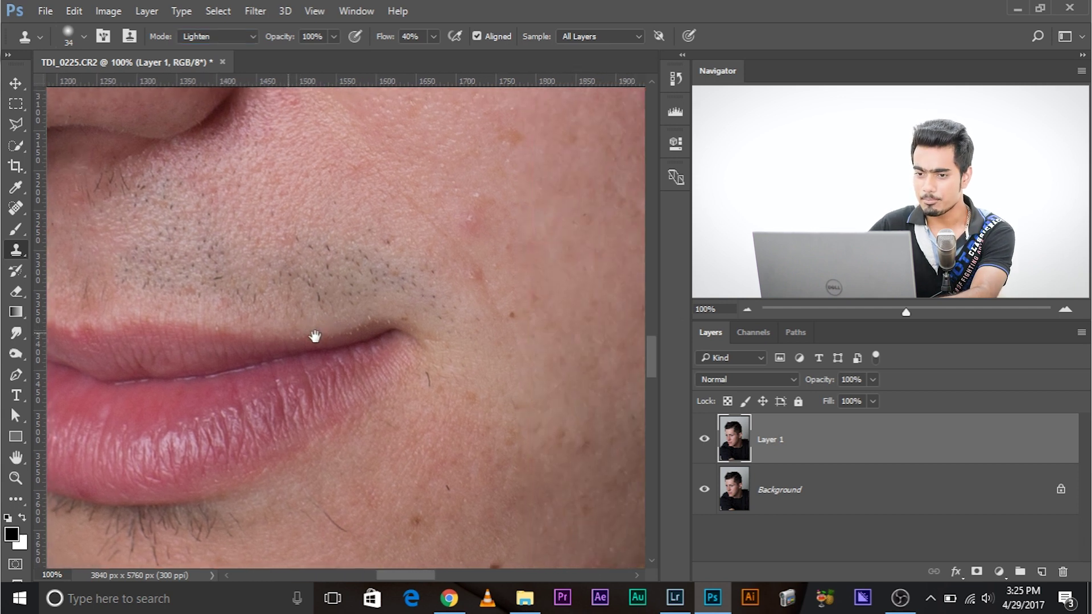
scroll(329, 244, up, 1)
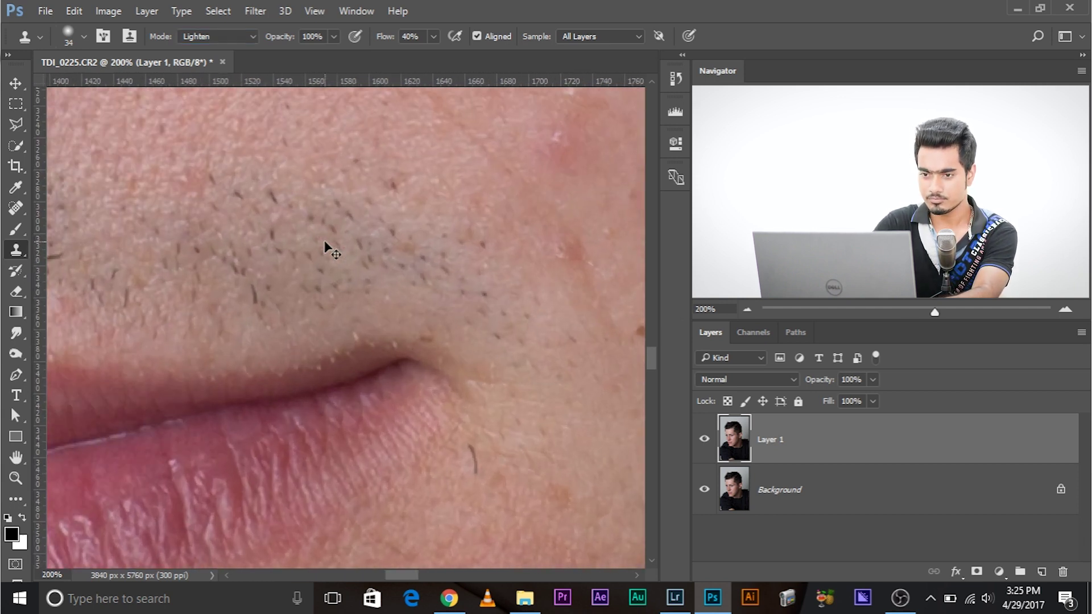
mouse_move(373, 317)
mouse_down()
mouse_move(399, 363)
mouse_move(384, 342)
mouse_up()
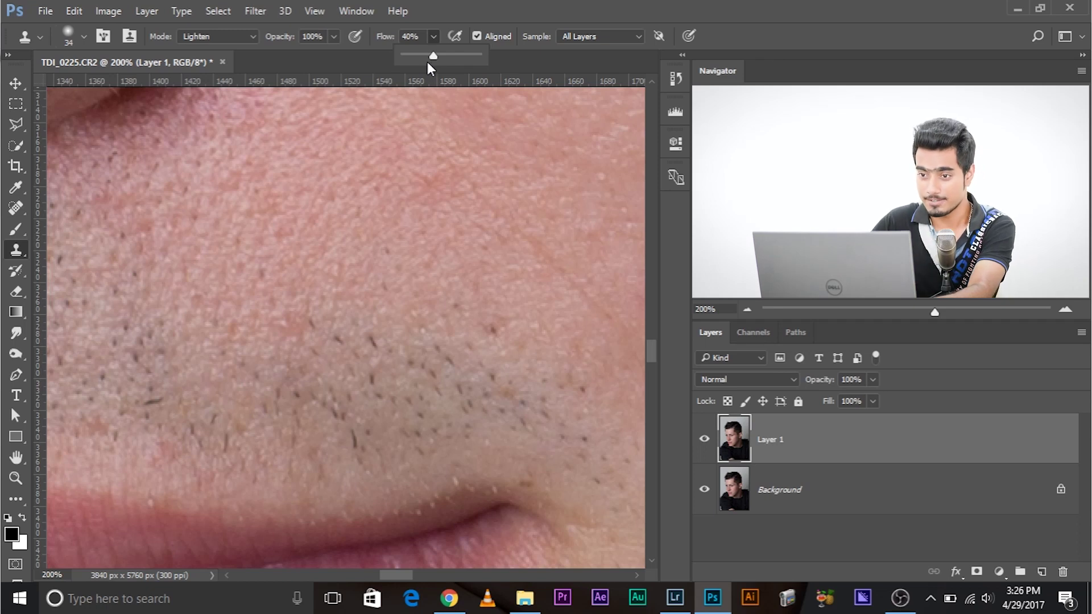
key(bracketright)
key(bracketright)
key(bracketright)
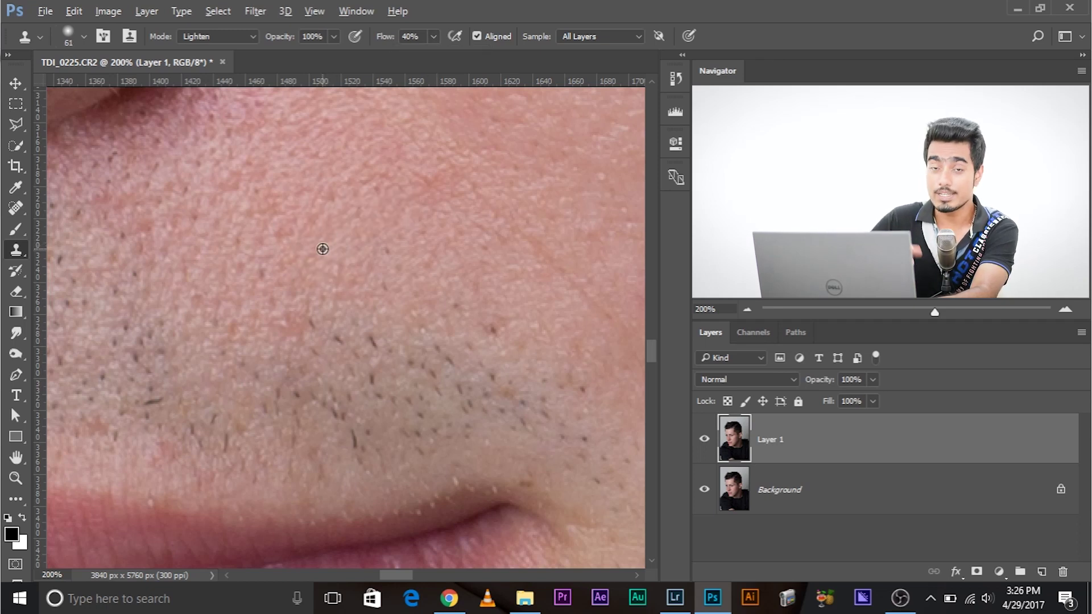
- Sample clean skin and clone away the stubble hairs above the upper lip
alt+click(339, 250)
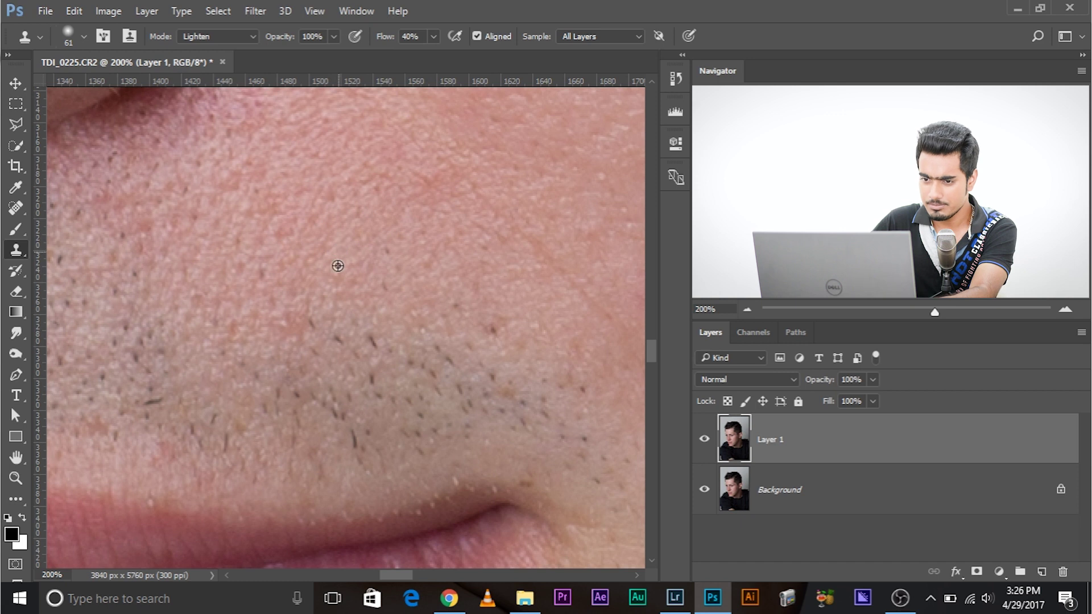
drag(306, 375, 305, 341)
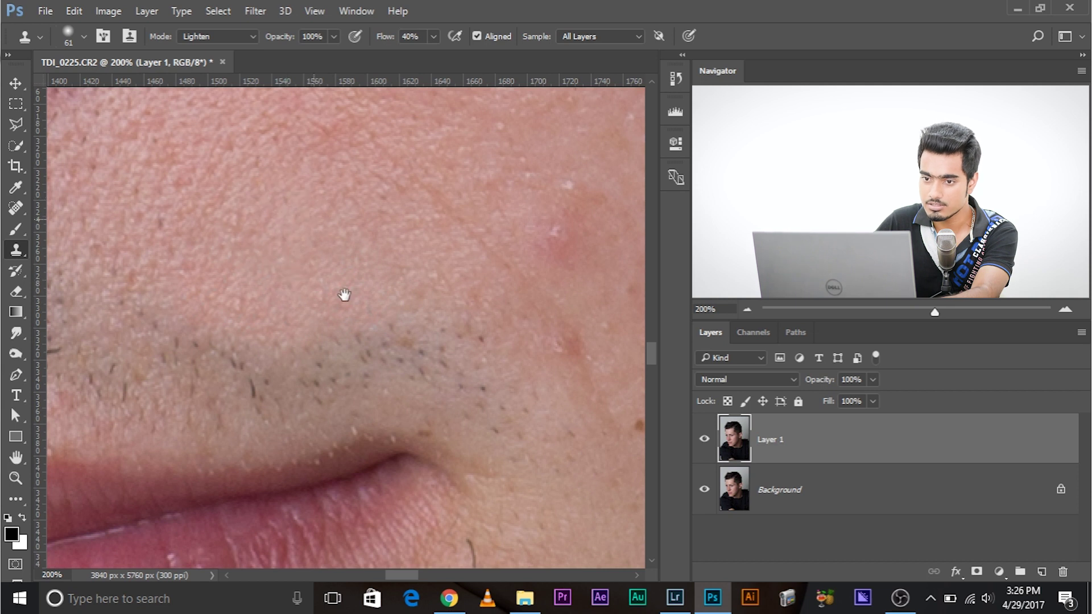
drag(342, 295, 311, 259)
drag(301, 314, 418, 323)
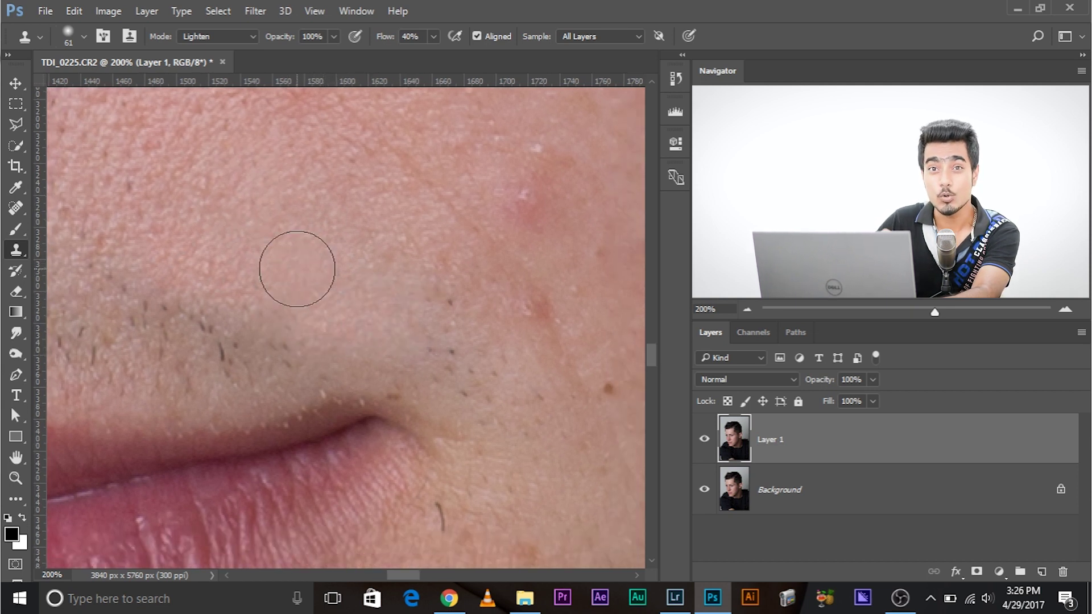
- Clone away the stubble near the mouth corner and pan over the remaining stubble
drag(295, 270, 209, 244)
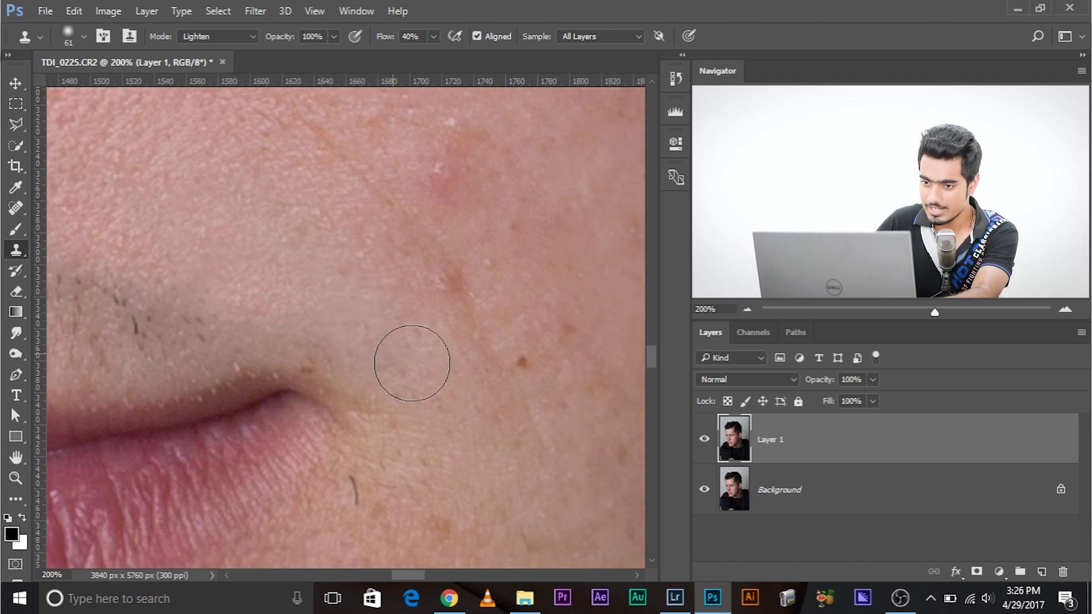
drag(282, 325, 607, 381)
drag(418, 348, 563, 376)
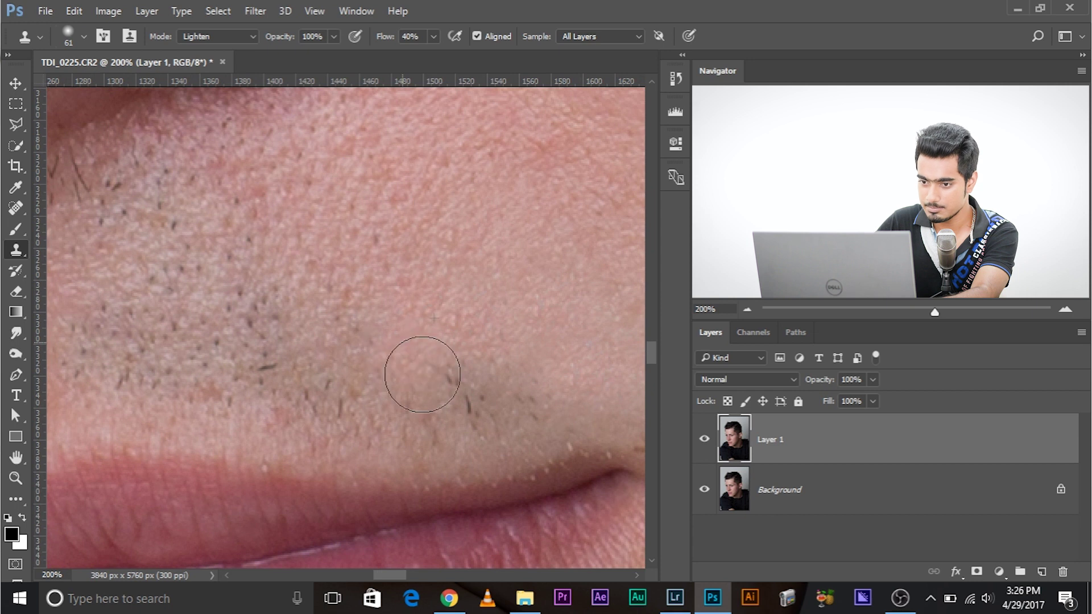
drag(425, 306, 367, 290)
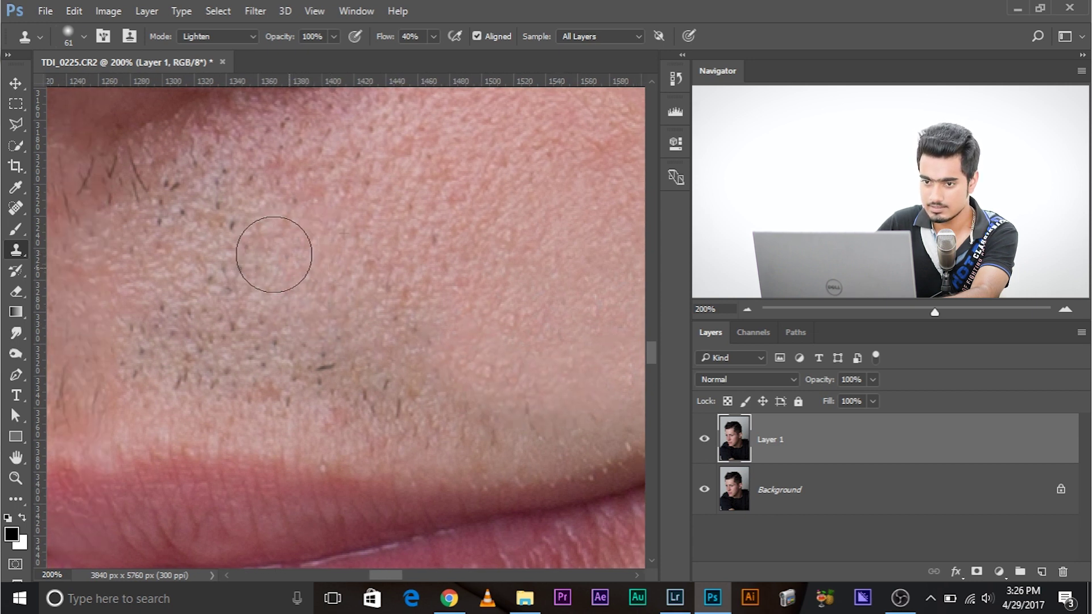
drag(248, 324, 316, 256)
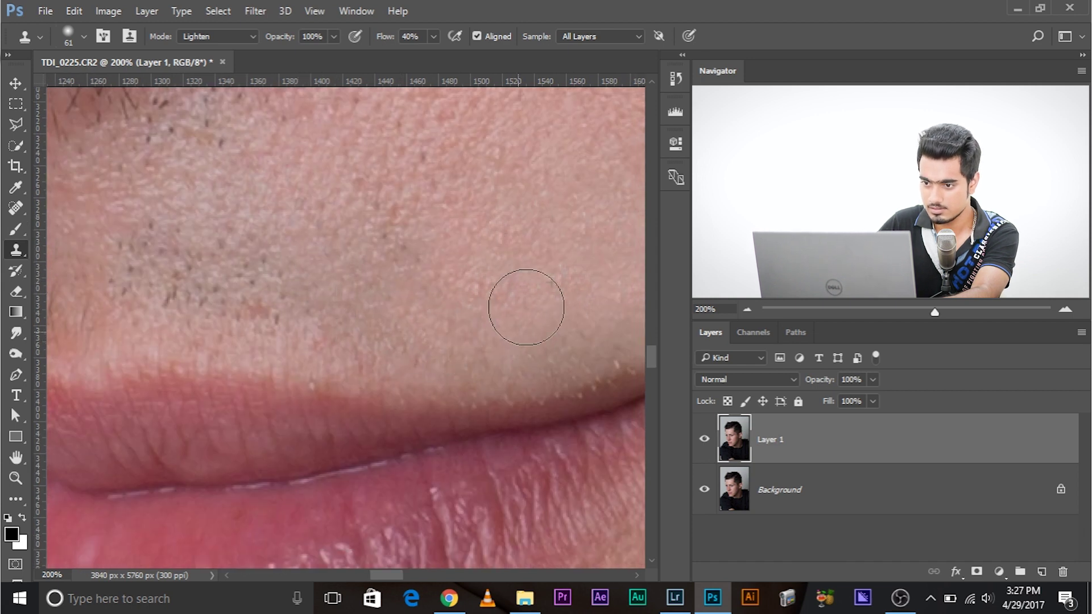
drag(478, 307, 455, 262)
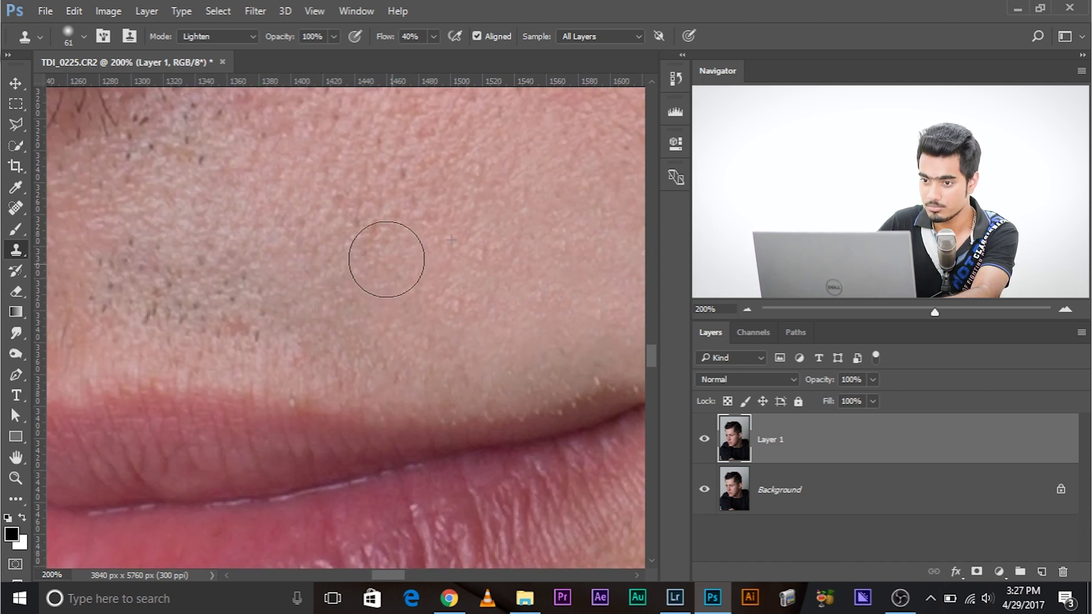
drag(376, 256, 392, 248)
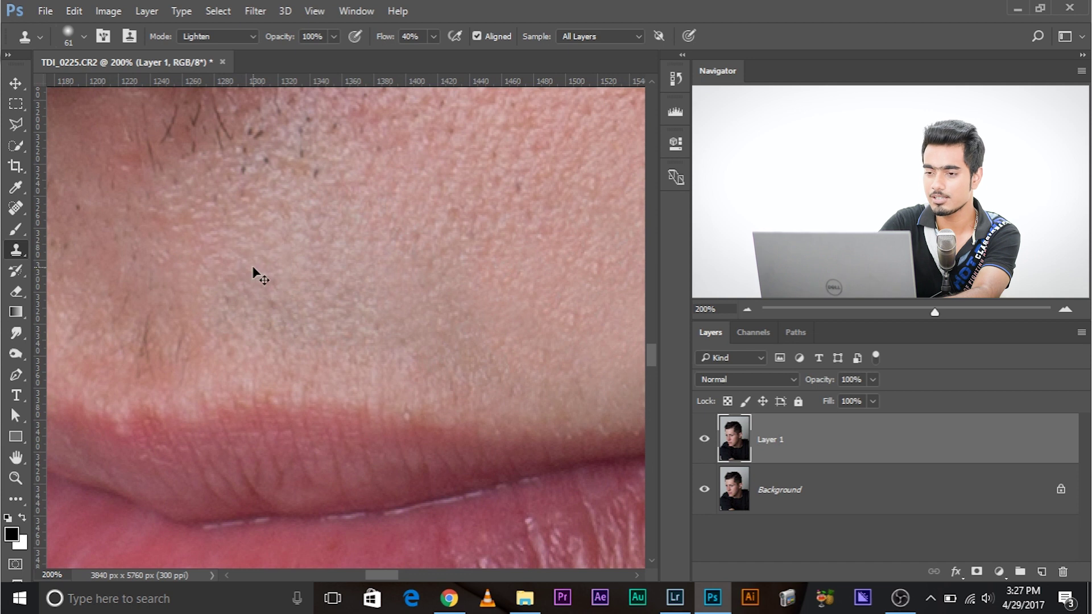
scroll(261, 275, down, 2)
- Toggle Layer 1 off and on to compare, then magnify the chin stubble
click(704, 439)
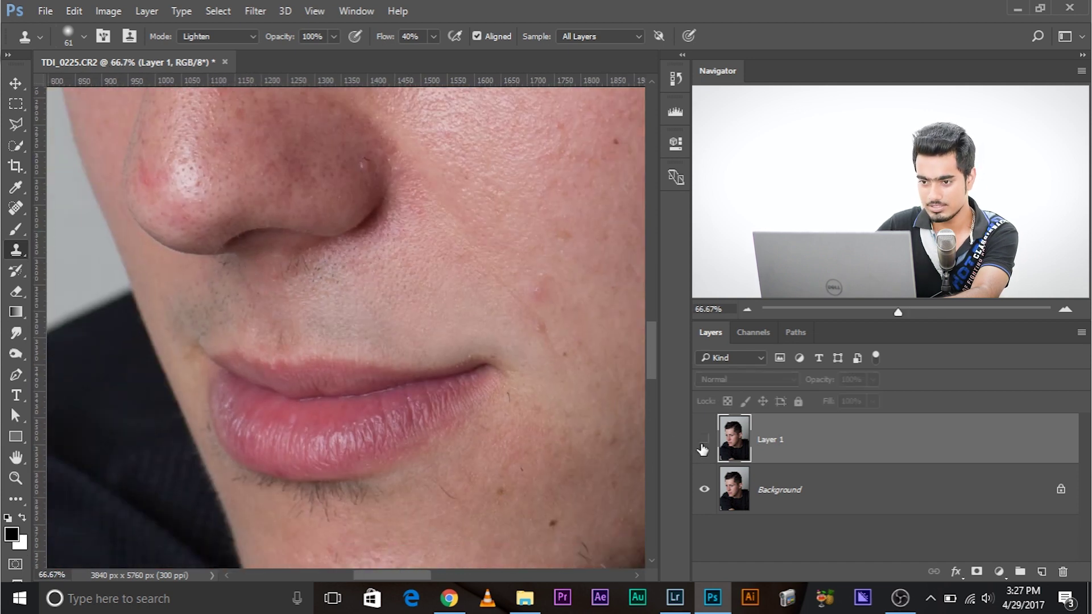
click(704, 439)
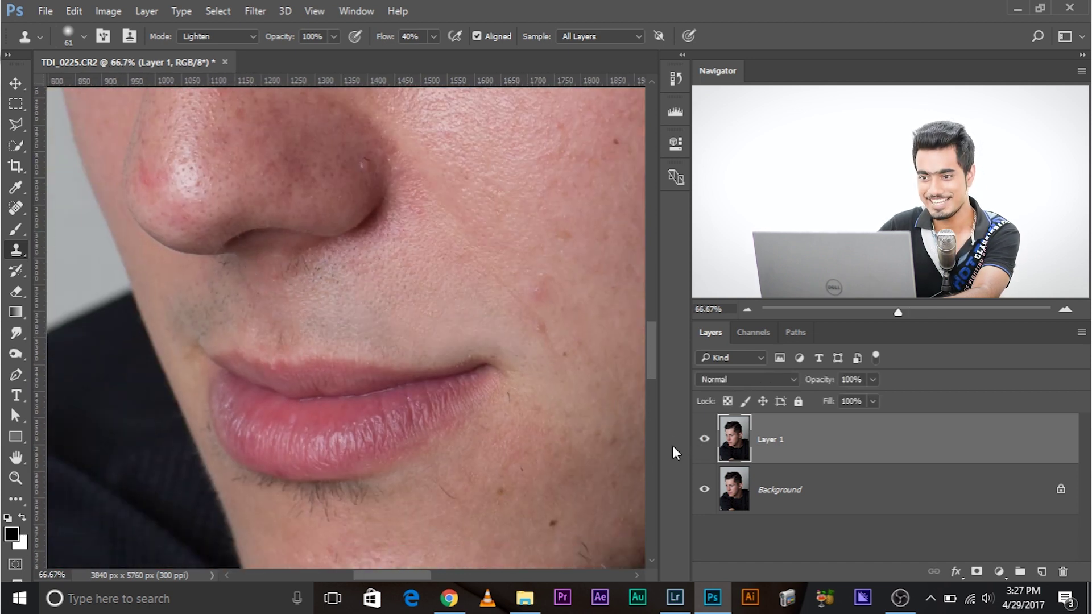
key(ctrl+plus)
key(ctrl+plus)
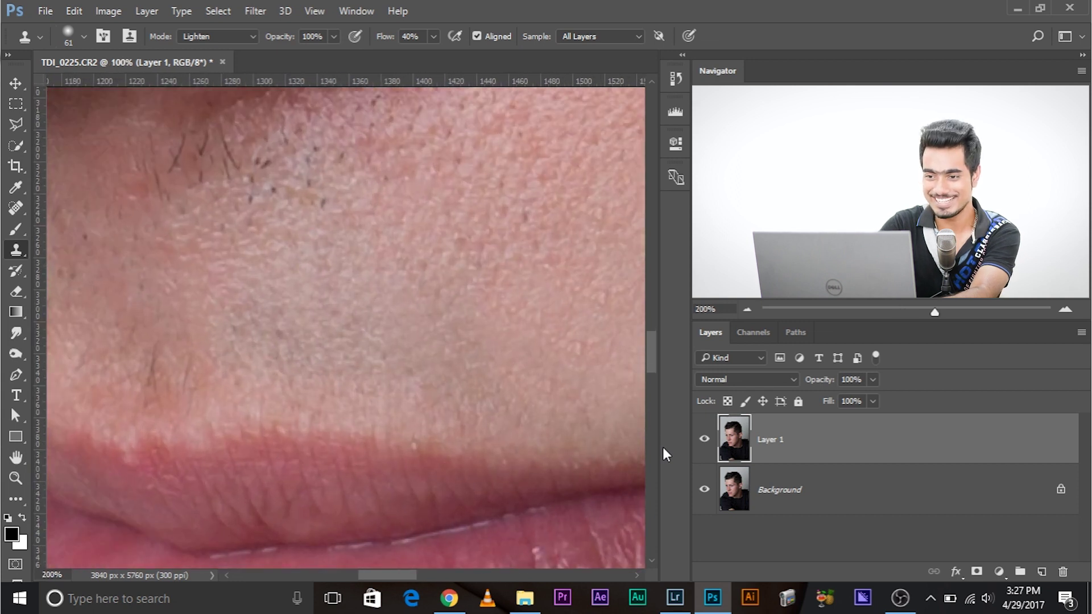
scroll(239, 325, left, 5)
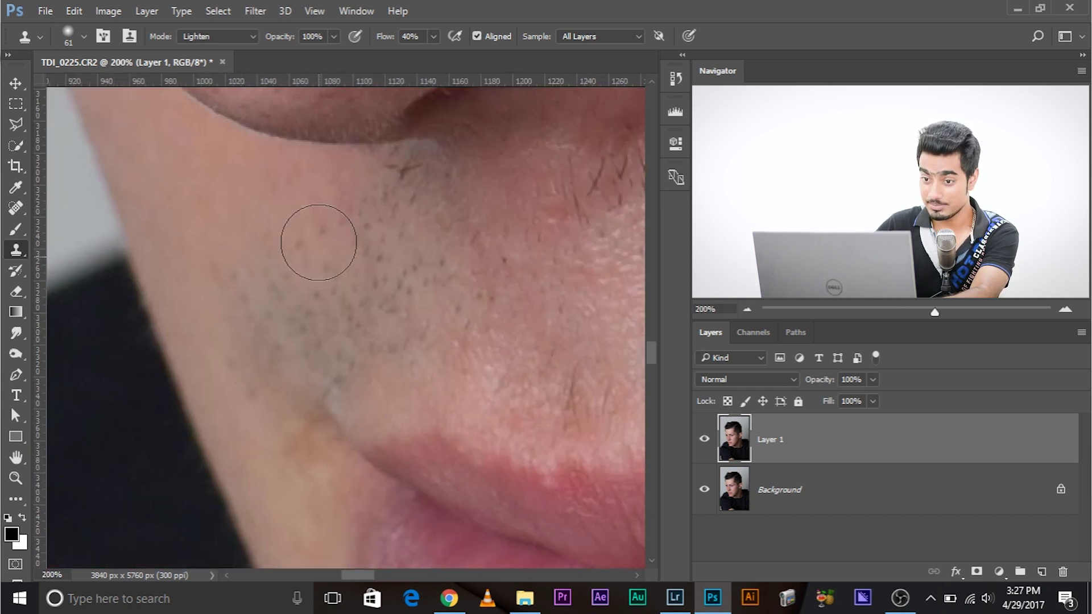
drag(277, 254, 285, 253)
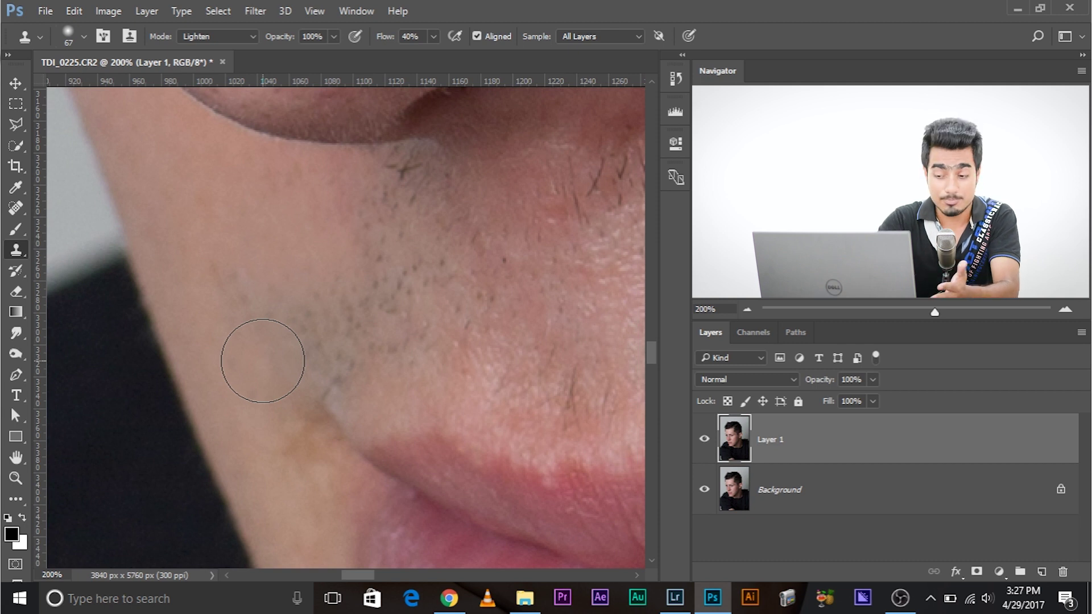
scroll(263, 361, down, 1)
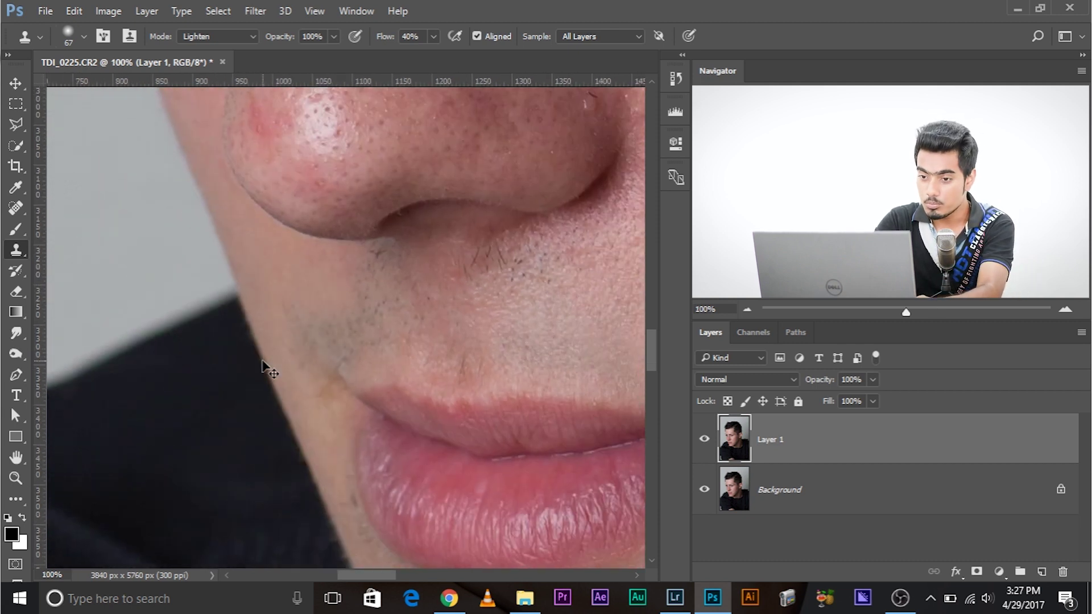
scroll(263, 360, up, 1)
- Sample clean skin and clone over the stubble patch and a dark spot, using a halved brush
alt+click(240, 356)
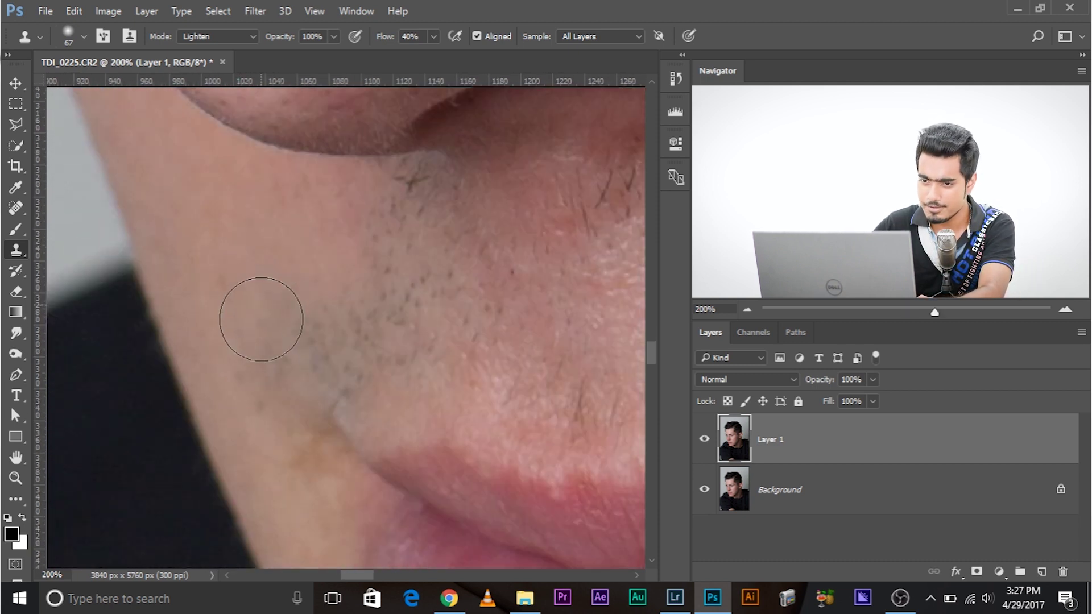
drag(265, 337, 277, 329)
key(bracketleft)
key(bracketleft)
key(bracketleft)
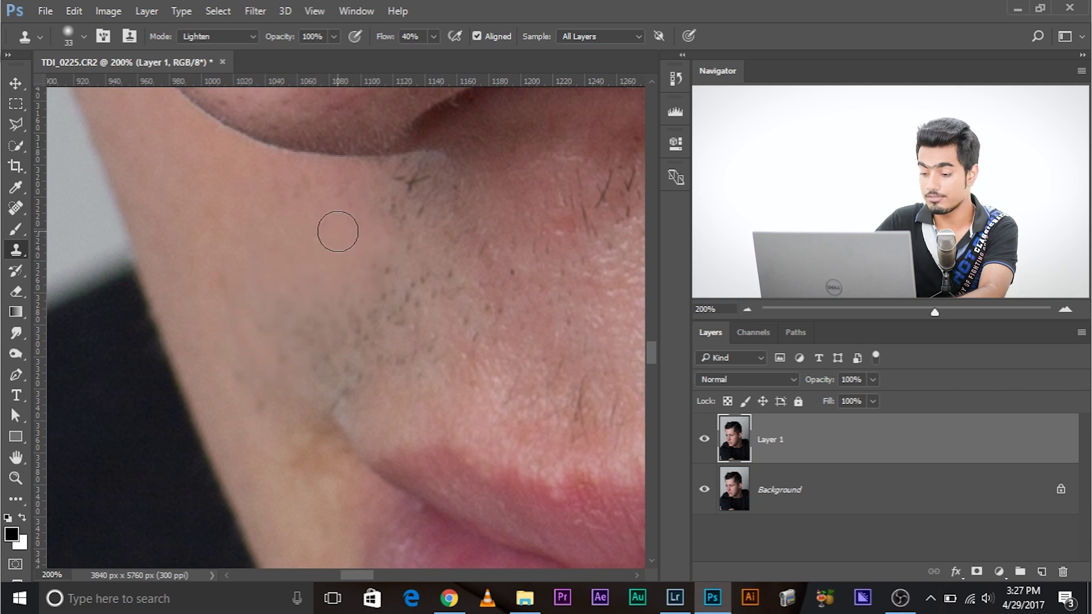
scroll(338, 230, up, 2)
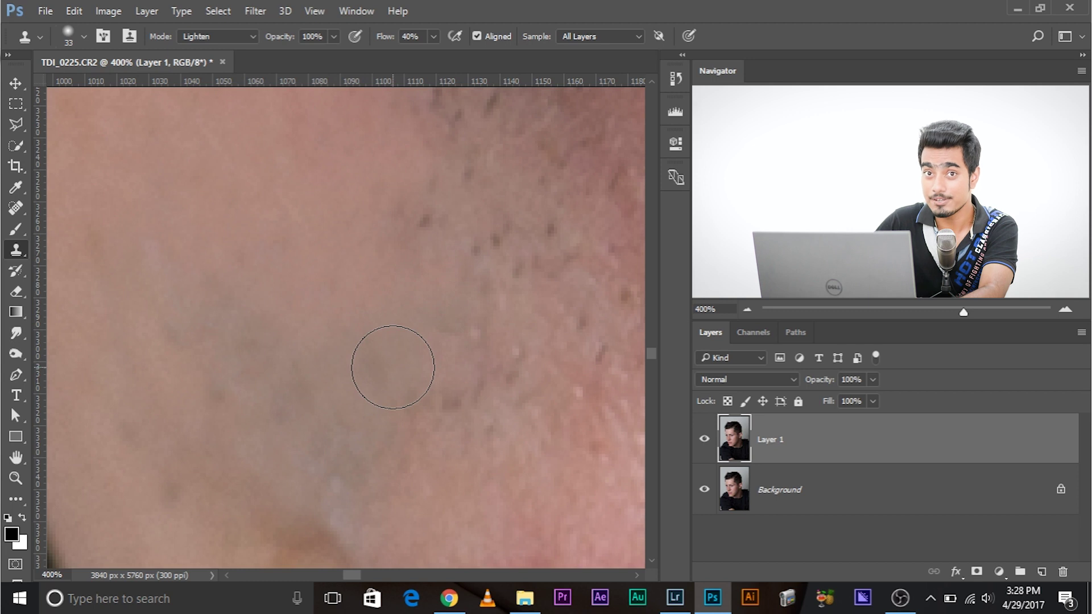
drag(393, 368, 290, 406)
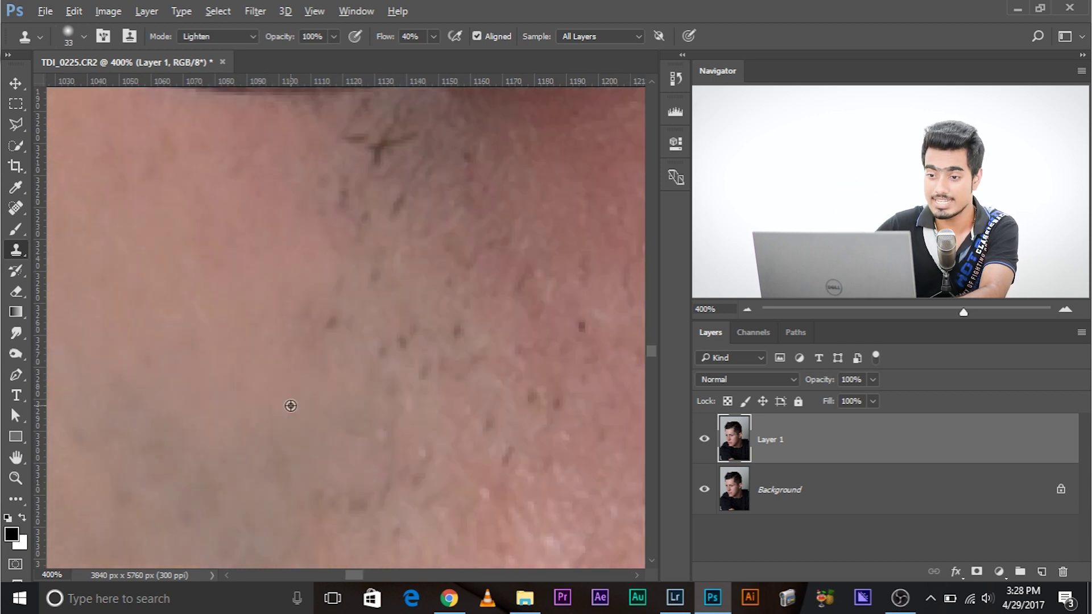
click(308, 322)
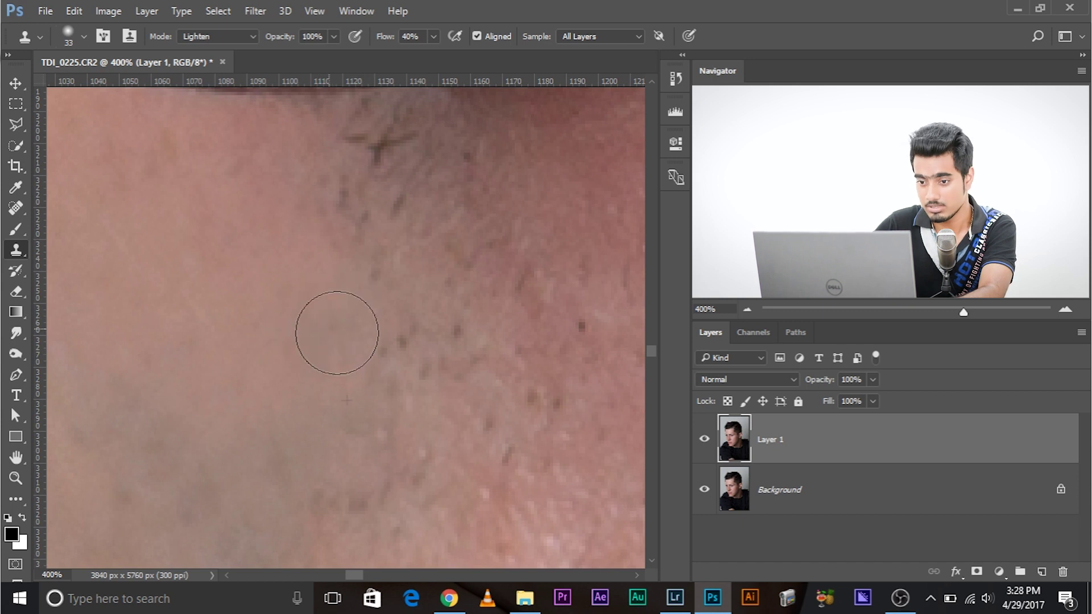
- Resample clean skin and lighten the dark hairs and small blemishes on the cheek
alt+click(295, 244)
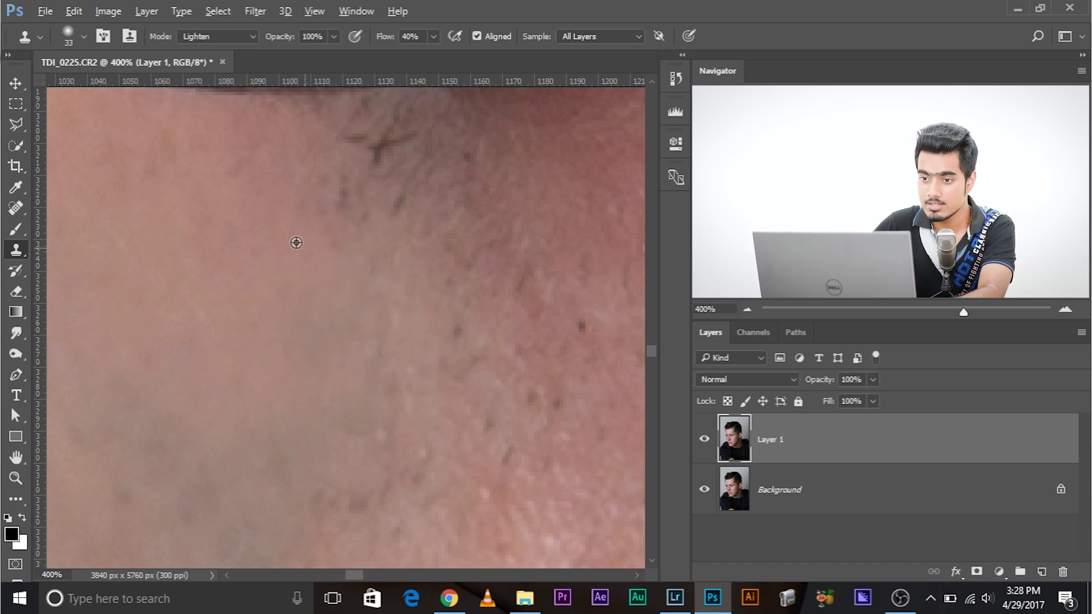
drag(378, 171, 384, 152)
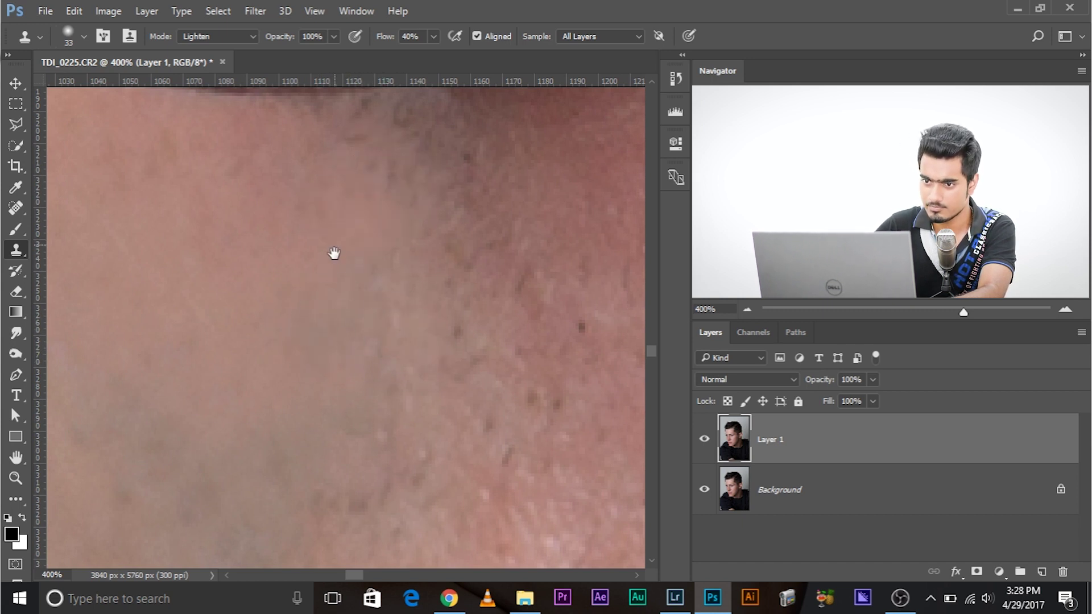
drag(333, 253, 316, 332)
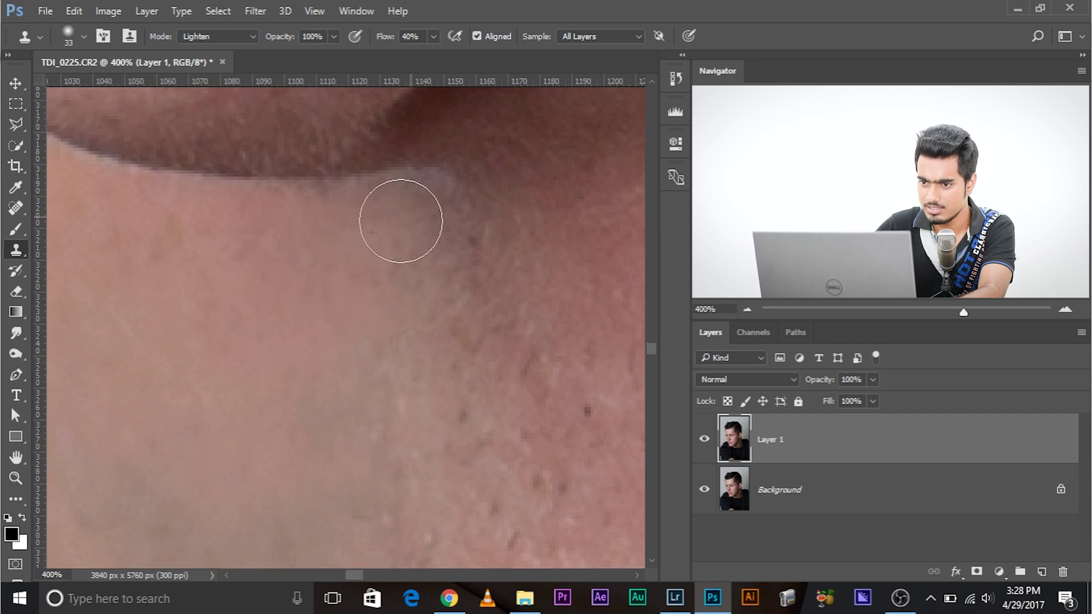
drag(383, 244, 259, 186)
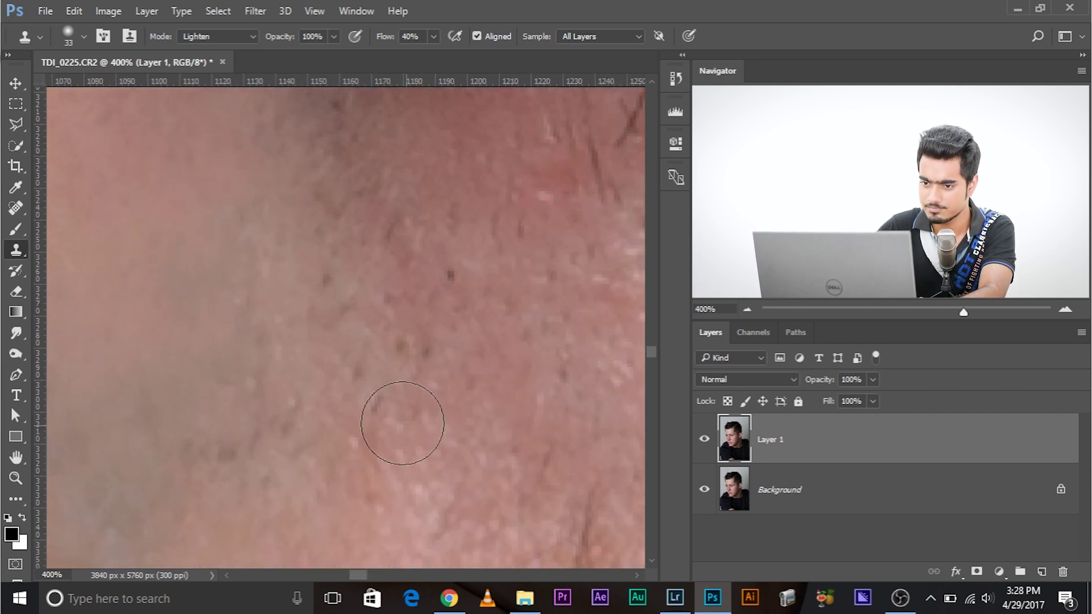
click(391, 395)
click(427, 354)
click(450, 274)
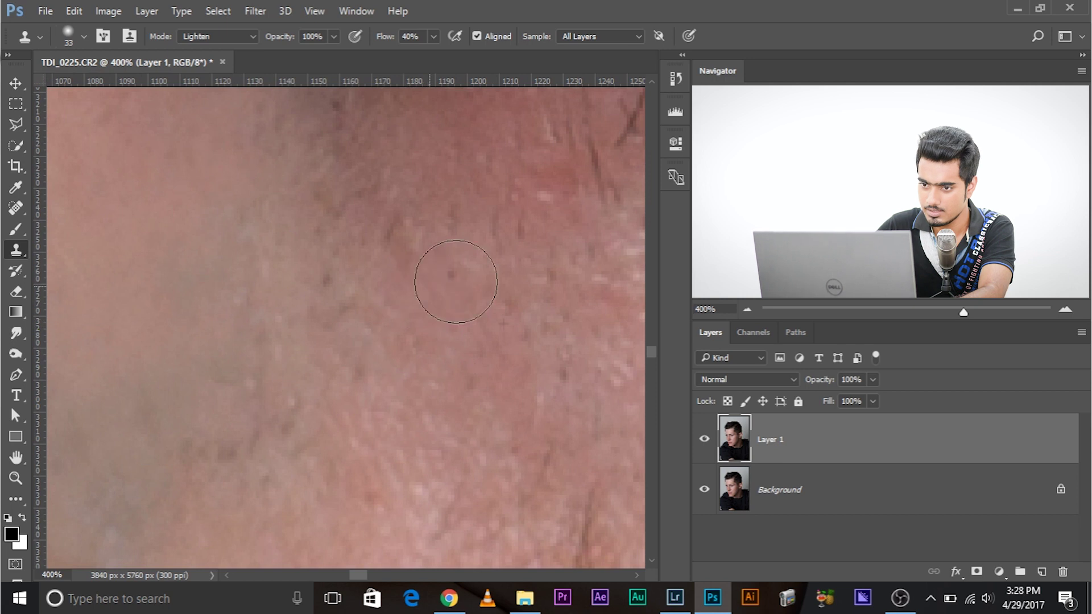
- Clone away the longer stray hairs on the cheek with a smaller brush
drag(439, 395, 339, 469)
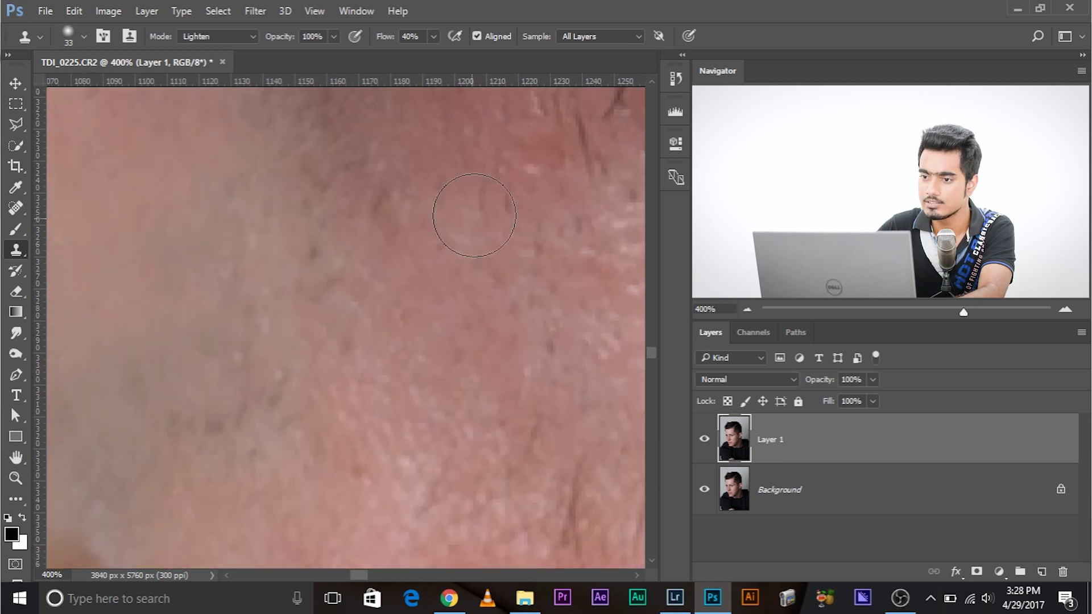
drag(444, 239, 26, 455)
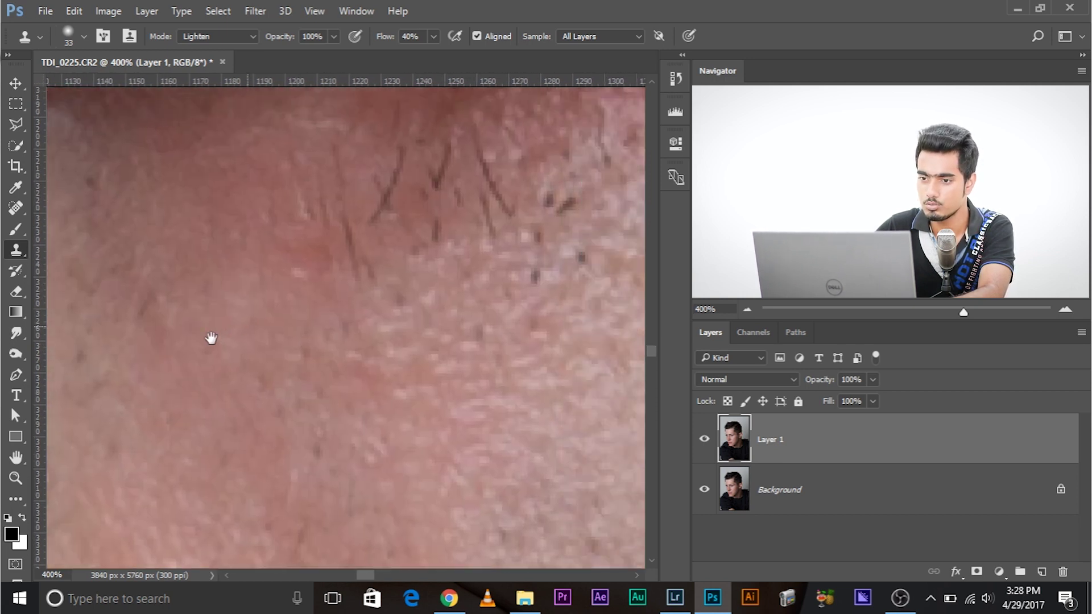
drag(171, 427, 140, 413)
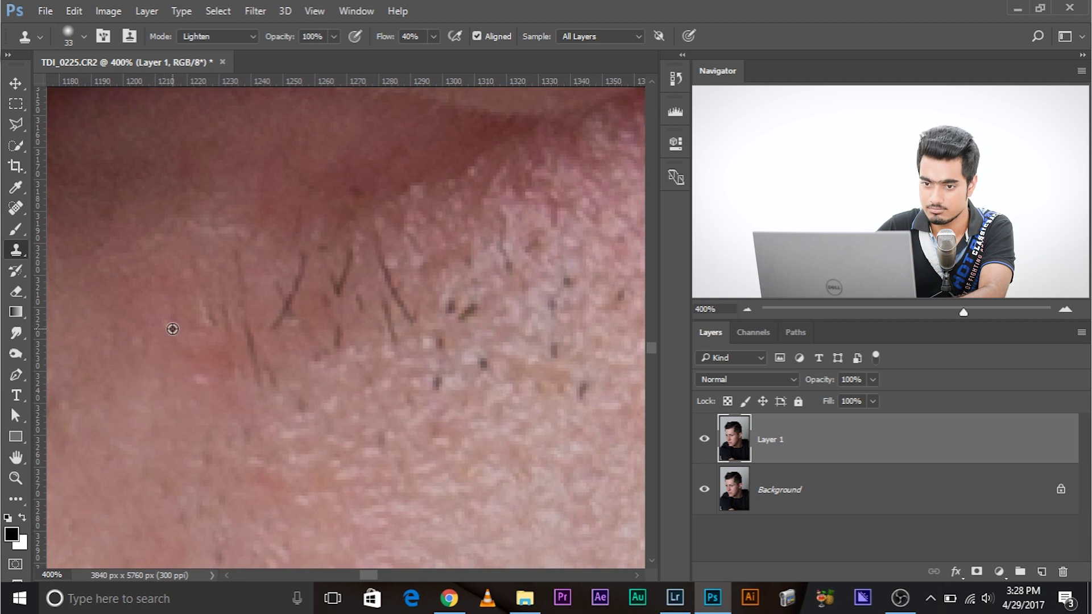
mouse_move(254, 363)
mouse_down()
mouse_move(265, 308)
mouse_move(295, 282)
mouse_up()
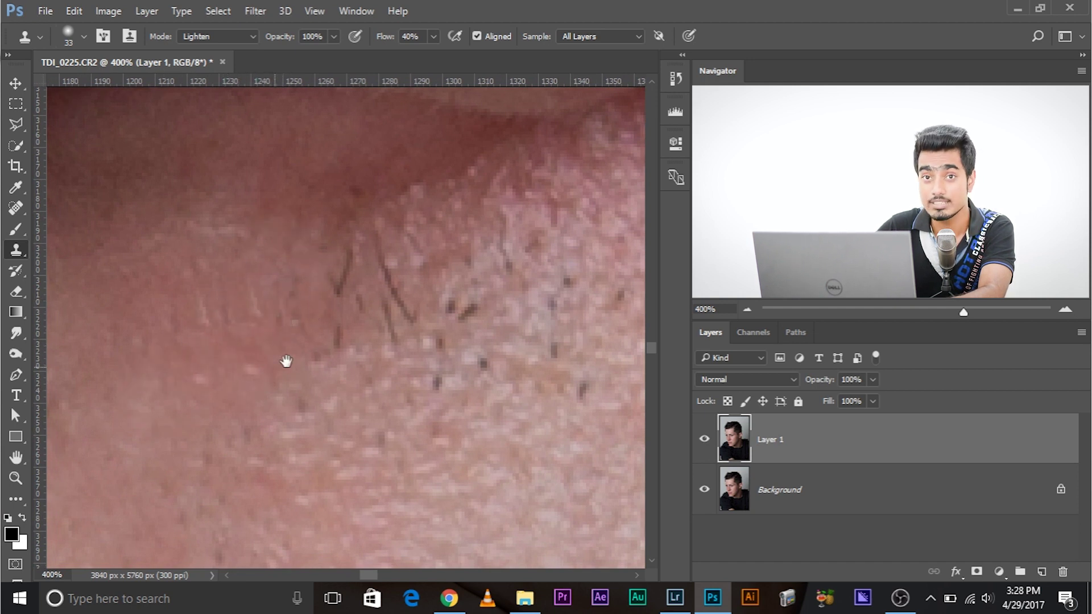
drag(290, 345, 245, 343)
drag(332, 362, 307, 362)
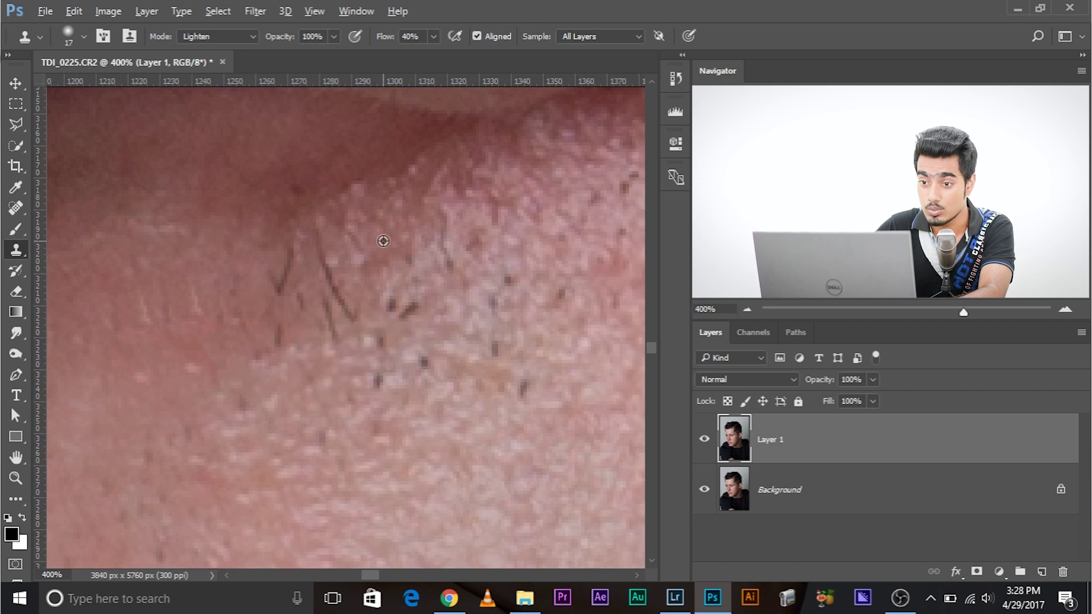
drag(307, 255, 367, 315)
- Clone away the scattered dark hair dots and a spot near the hairs
click(427, 266)
click(375, 294)
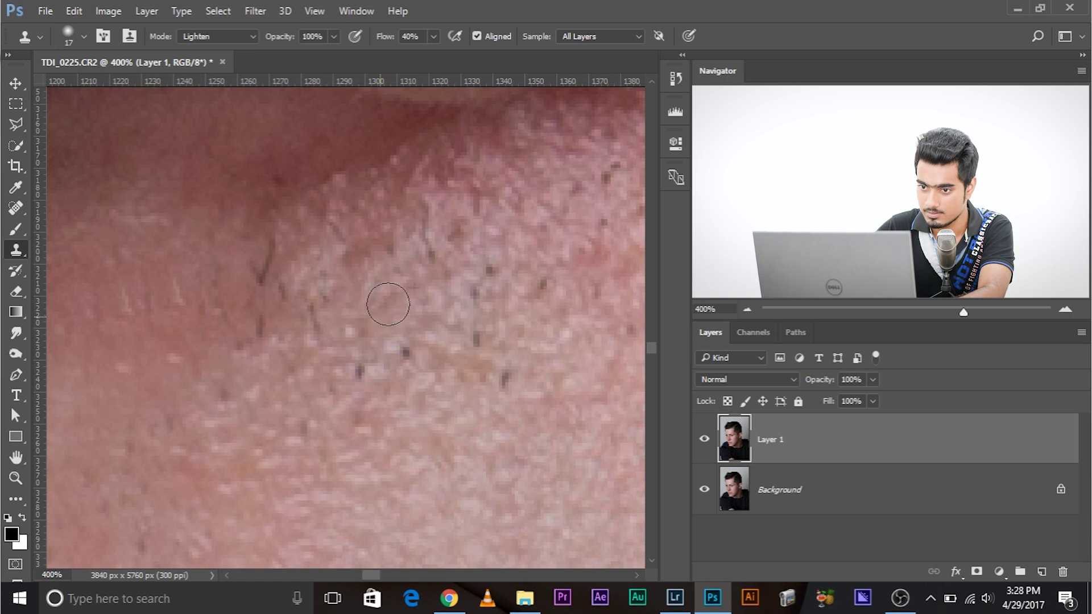
click(359, 367)
click(405, 350)
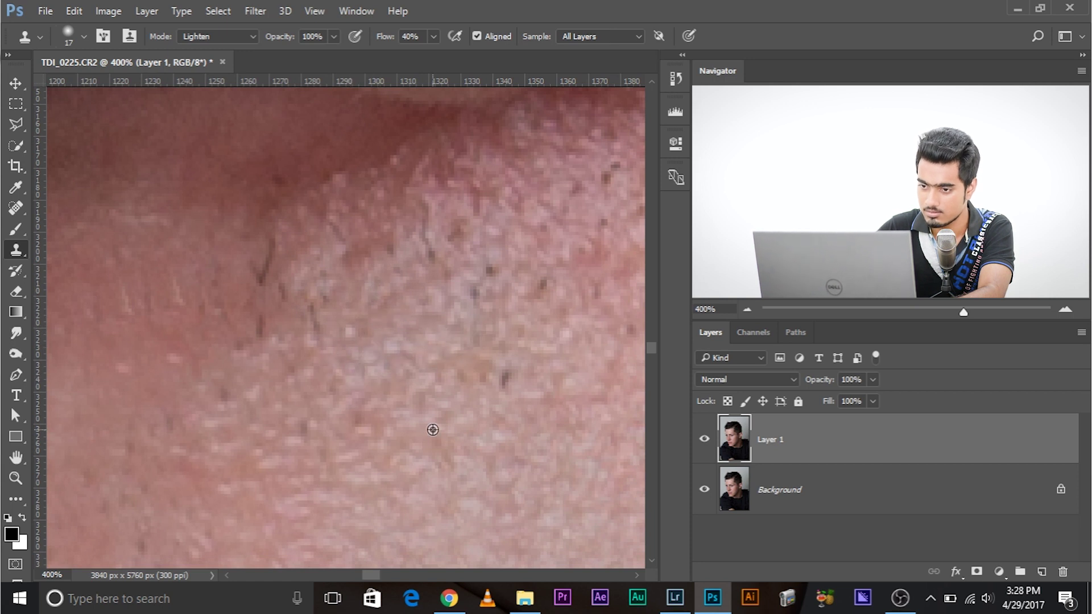
click(491, 274)
click(503, 380)
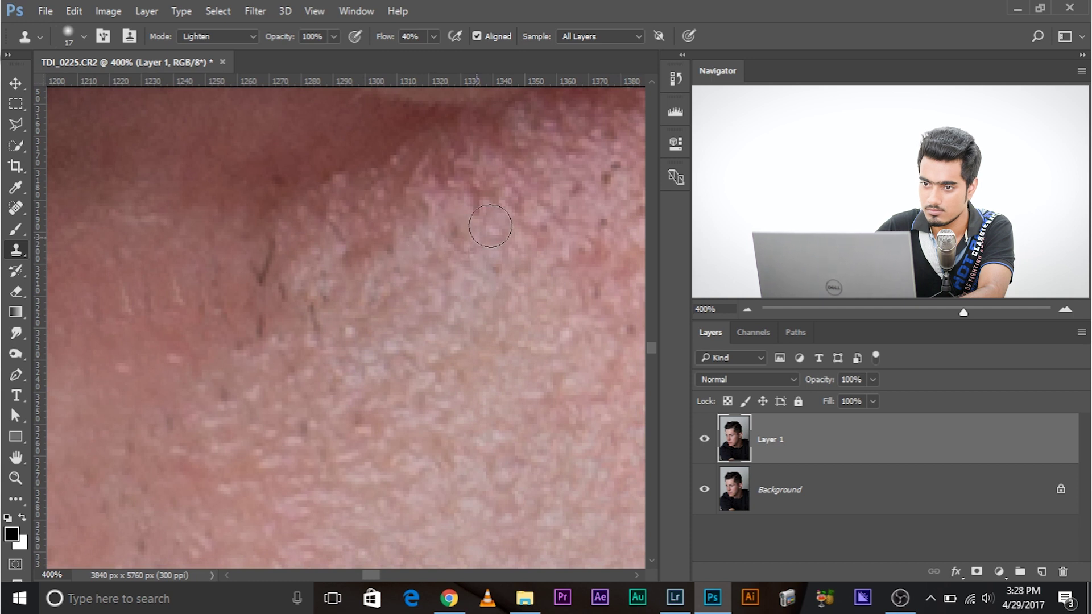
drag(427, 256, 509, 219)
drag(401, 333, 424, 336)
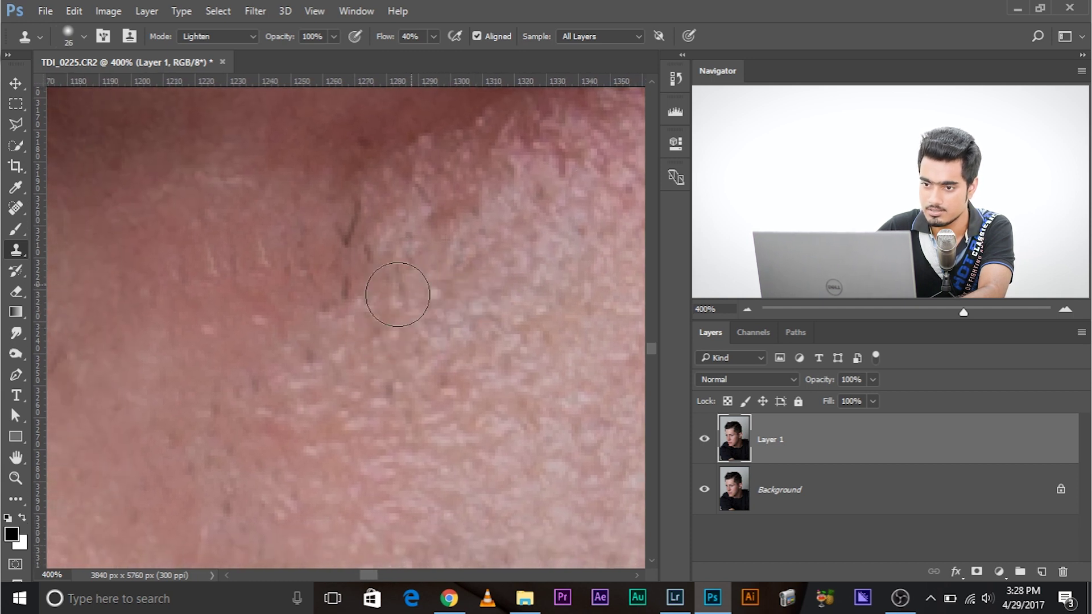
click(367, 294)
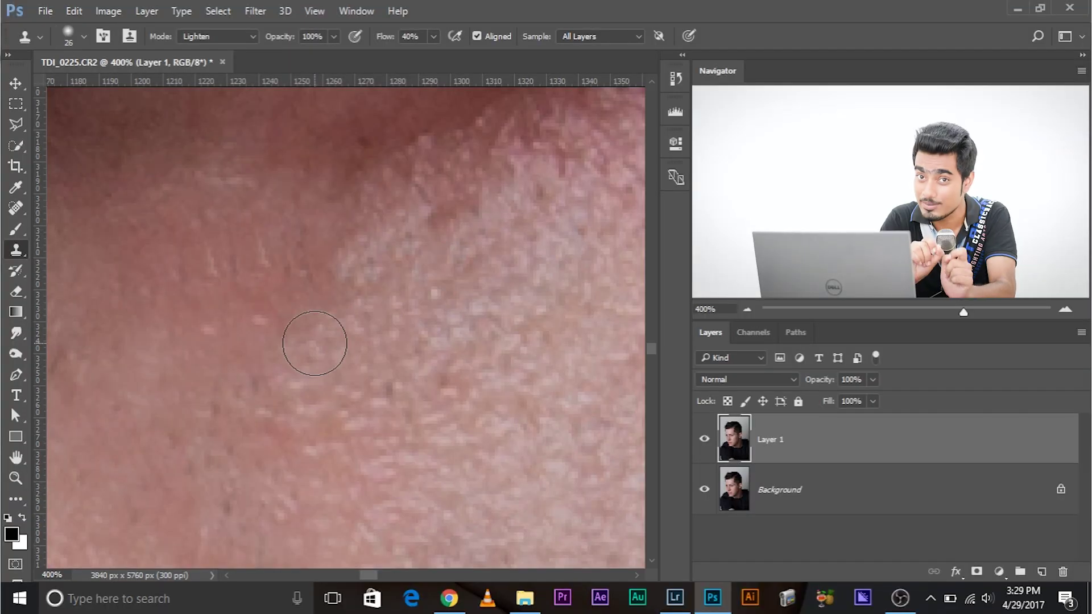
scroll(315, 344, down, 3)
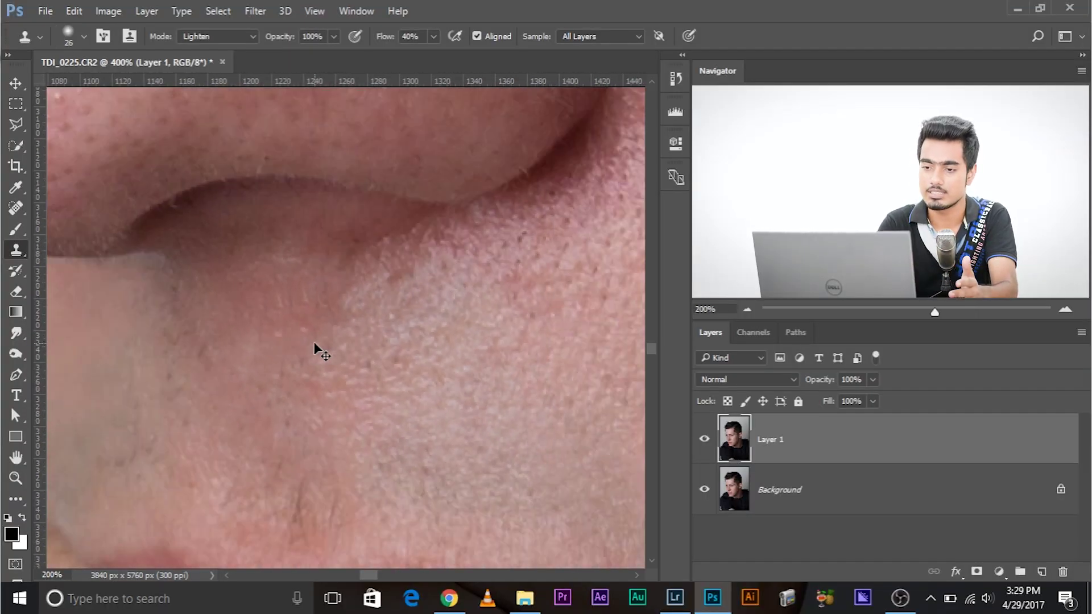
scroll(316, 344, down, 3)
scroll(316, 343, down, 3)
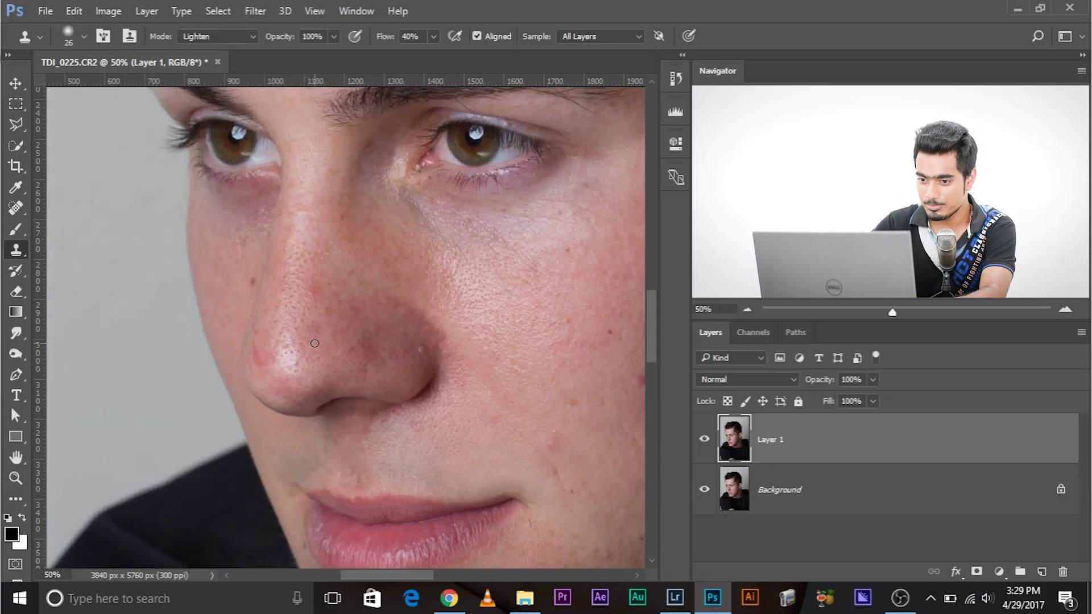
mouse_move(314, 344)
mouse_down()
mouse_move(252, 395)
mouse_move(256, 171)
mouse_up()
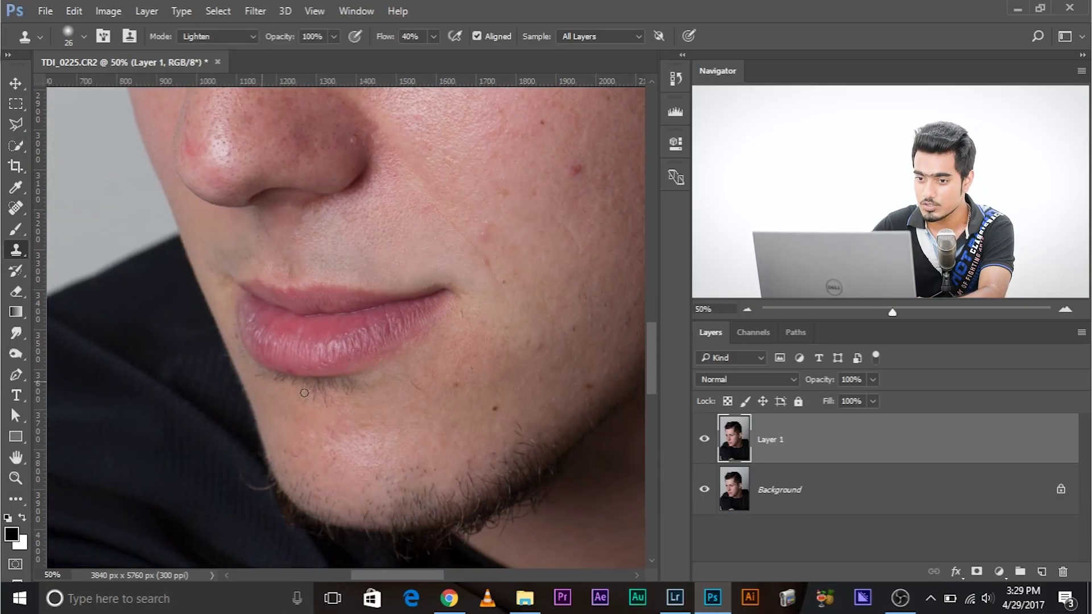
click(704, 441)
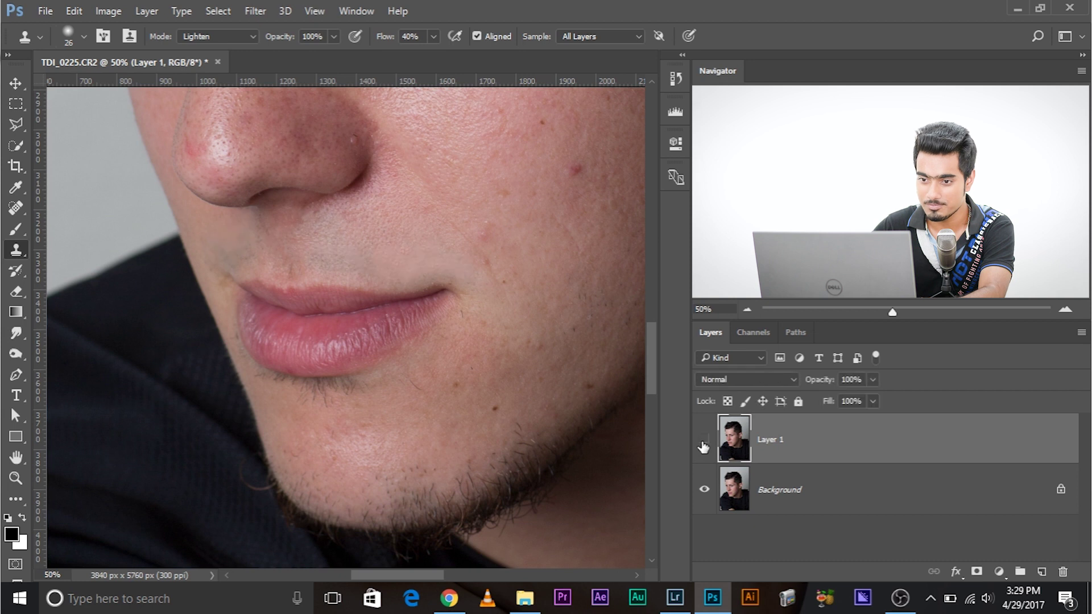
click(704, 441)
drag(332, 497, 170, 452)
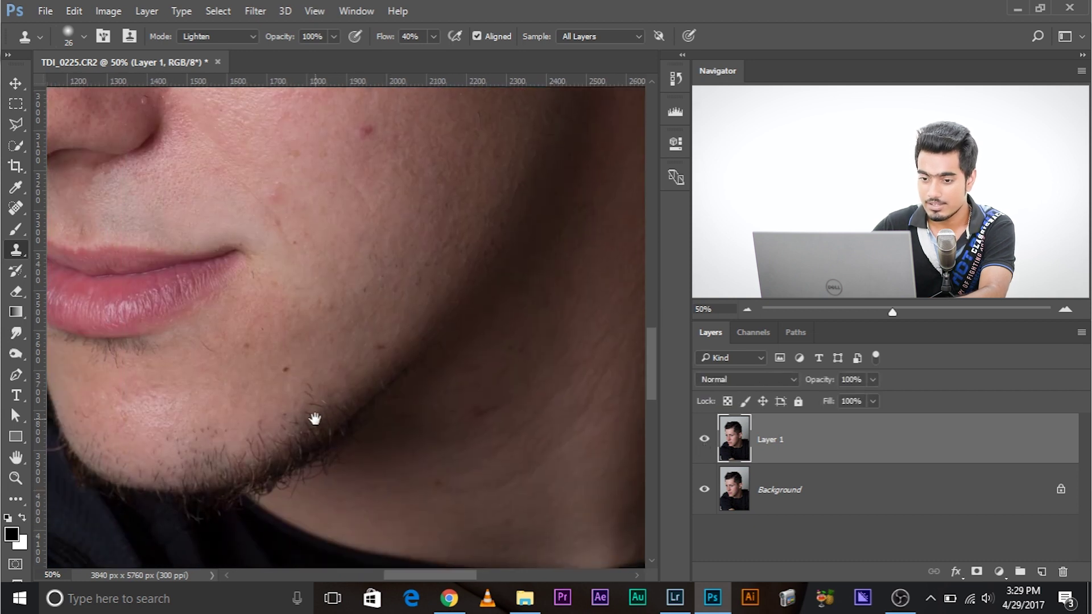
scroll(315, 419, up, 1)
scroll(315, 418, up, 1)
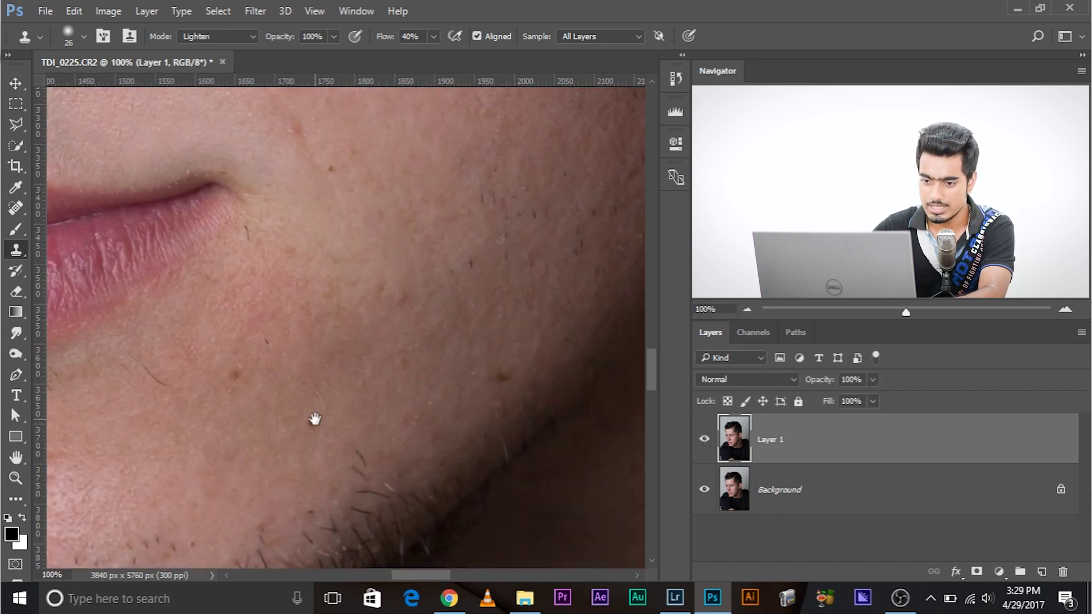
mouse_move(471, 305)
mouse_down()
mouse_move(354, 371)
mouse_move(235, 341)
mouse_up()
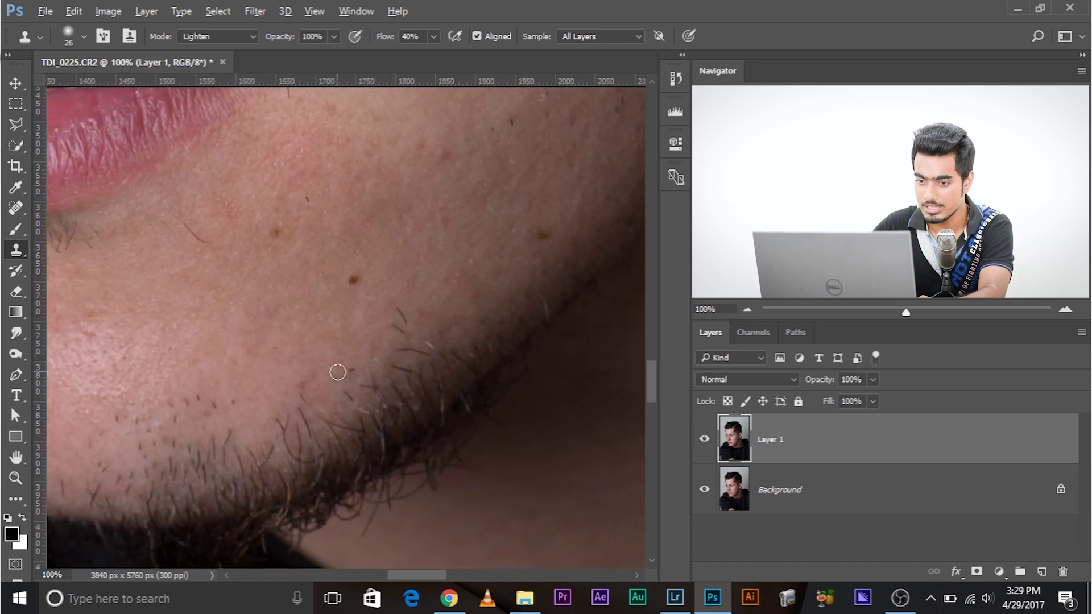
scroll(399, 442, down, 2)
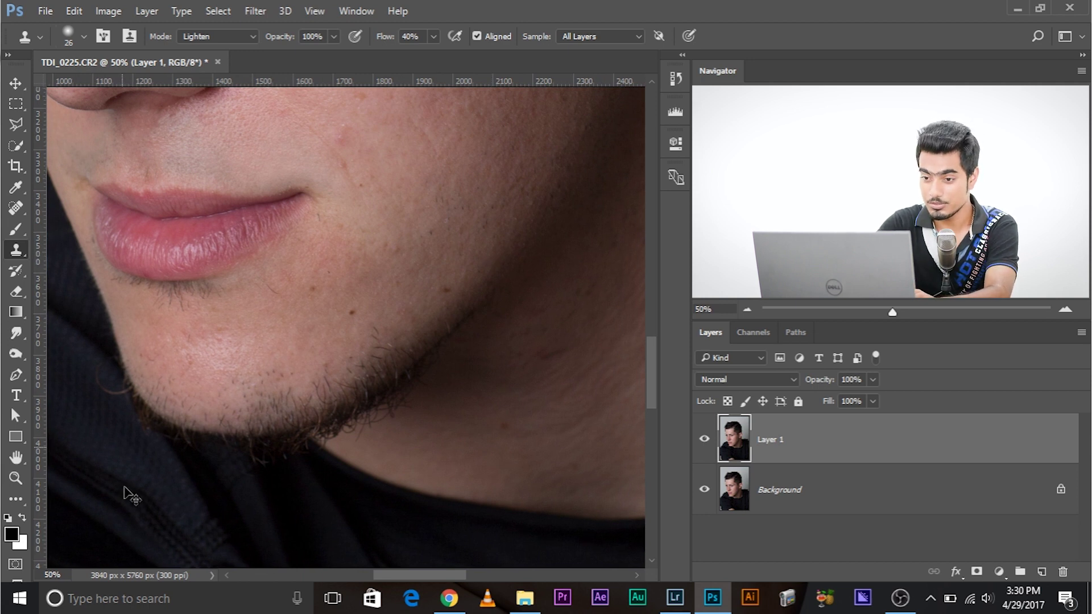
scroll(130, 496, up, 1)
scroll(129, 491, up, 1)
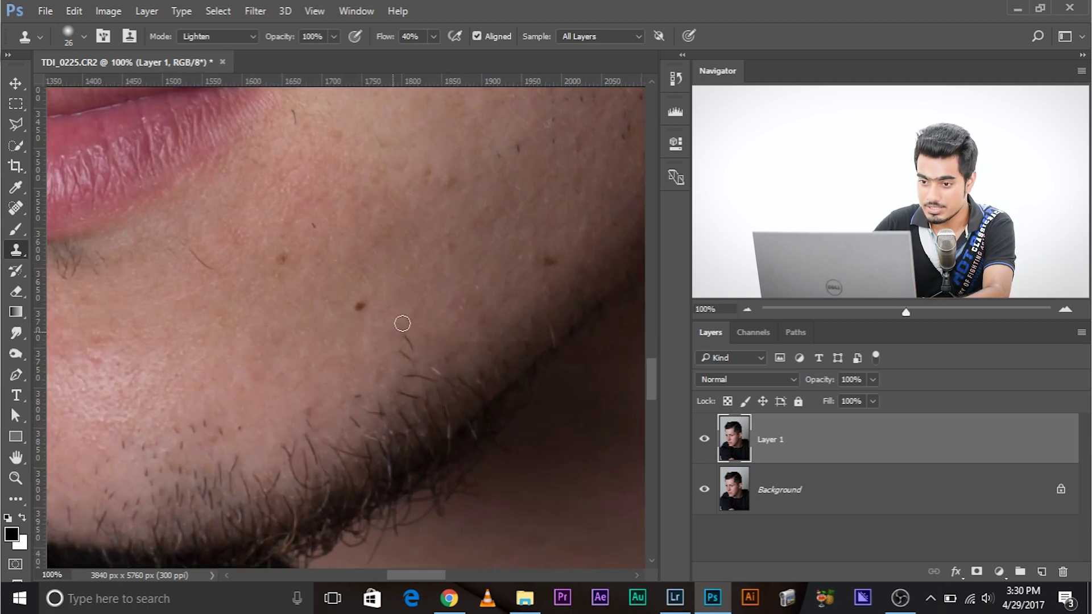
- Resize the clone brush over the cheek and sample clean skin as the source
drag(238, 377, 194, 424)
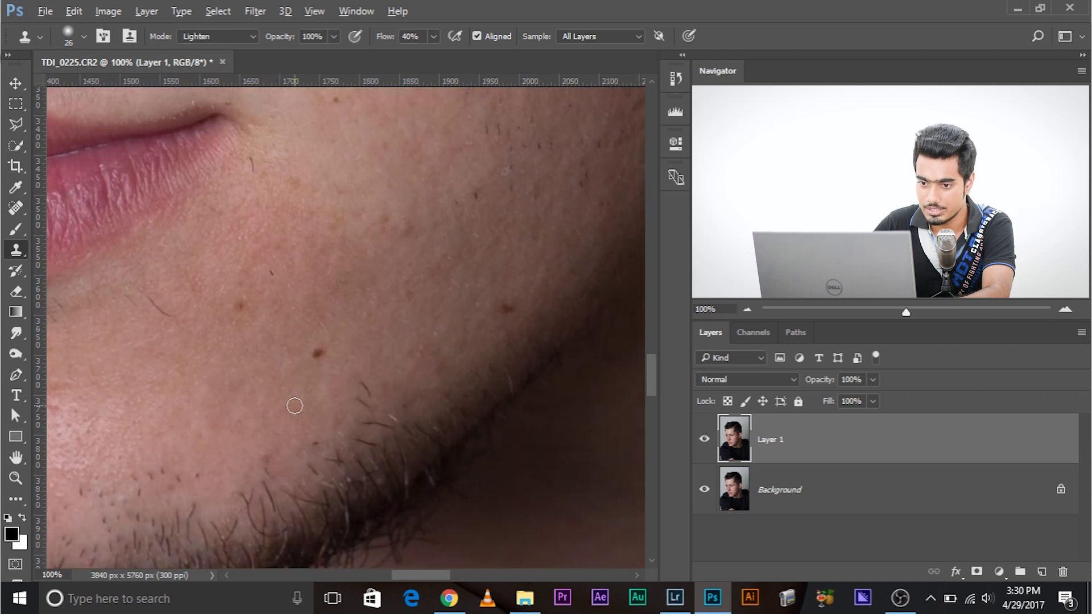
scroll(382, 320, up, 2)
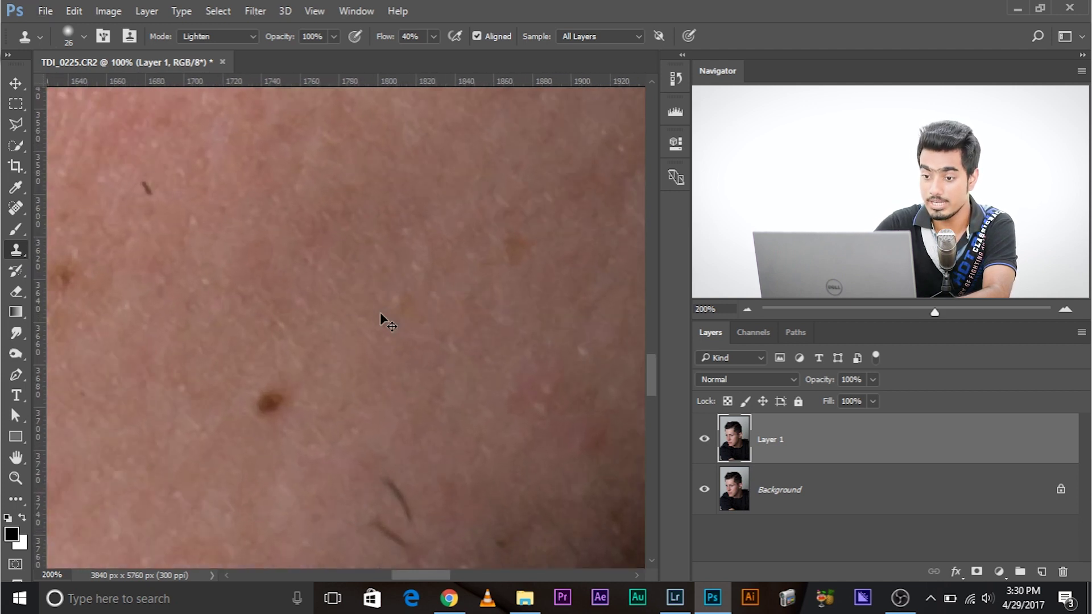
drag(346, 337, 353, 154)
alt+right_click(426, 305)
drag(427, 304, 438, 300)
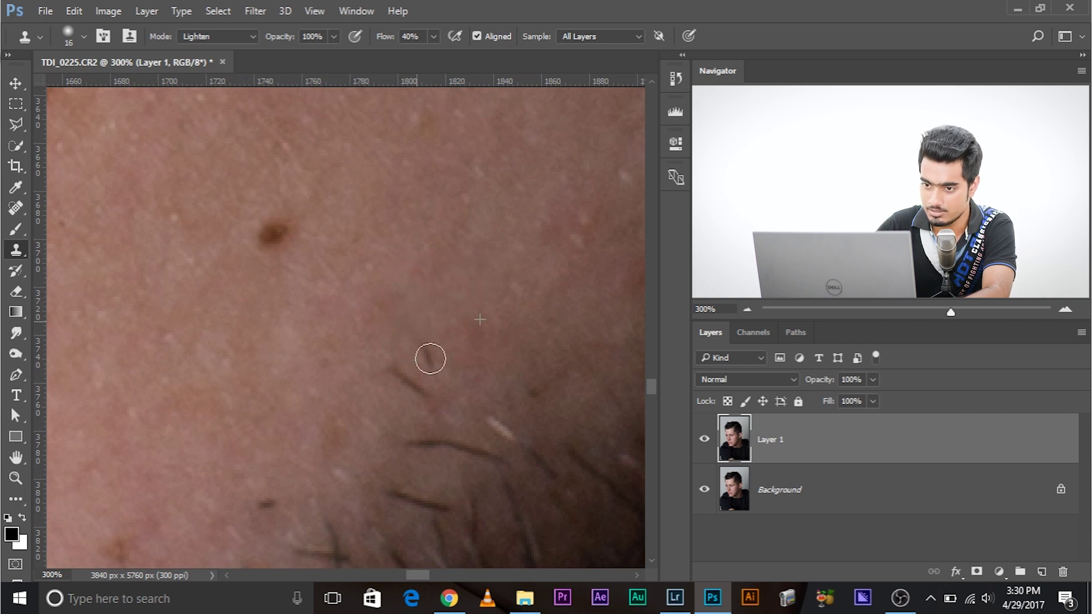
drag(434, 361, 415, 335)
alt+click(328, 366)
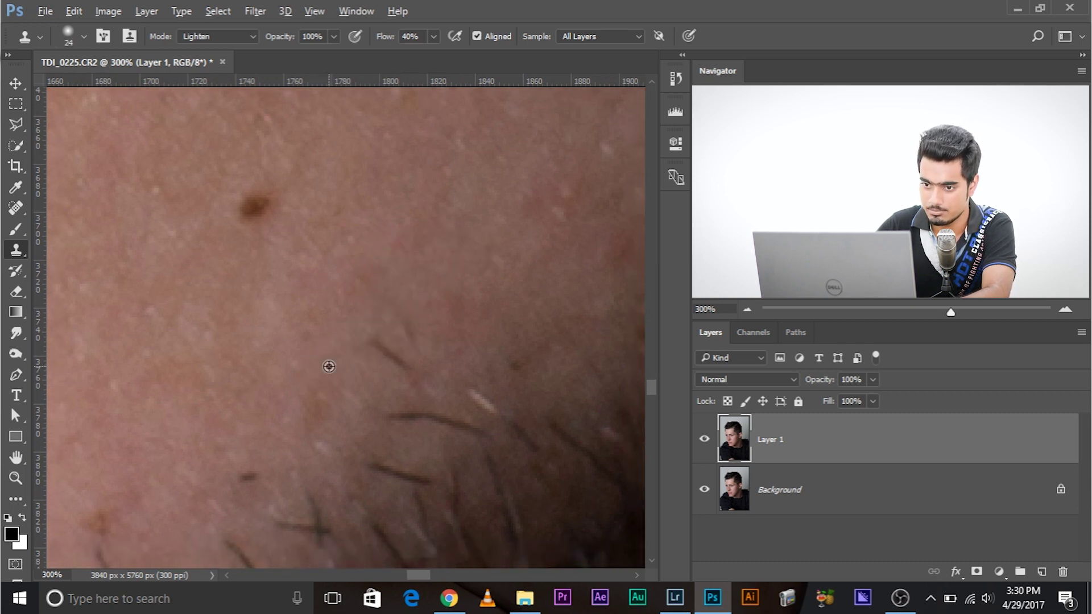
- Clone away the dark hair spots along the jaw and above the stubble line
drag(376, 324, 497, 315)
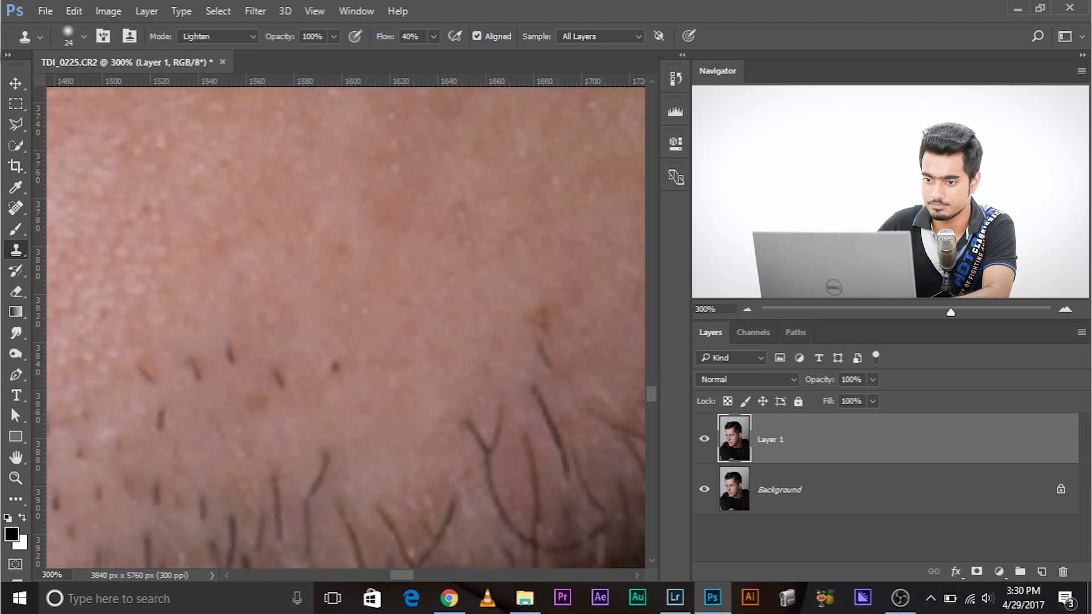
click(389, 362)
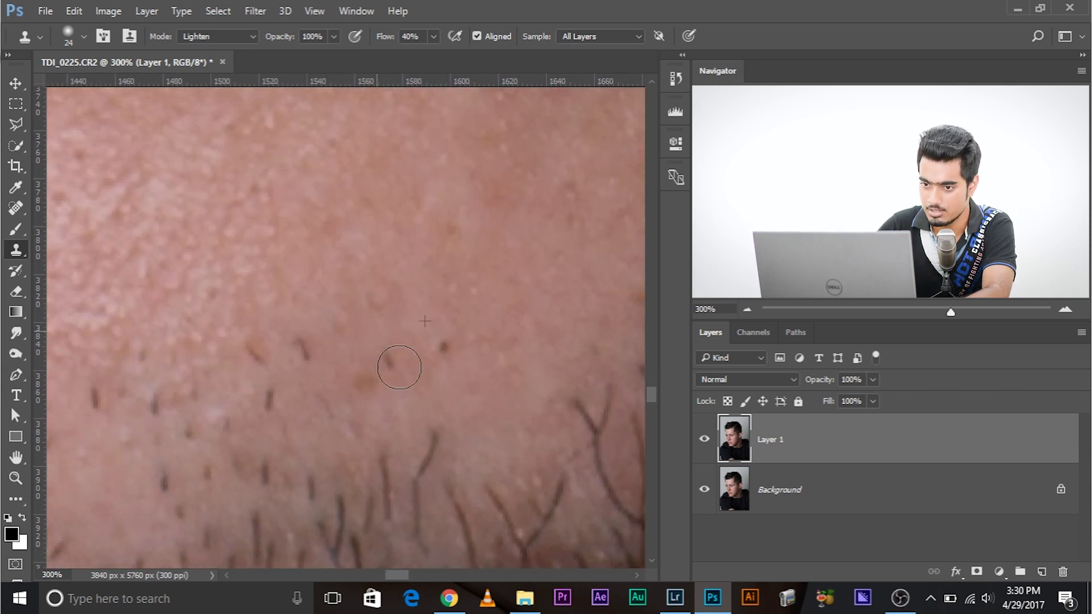
click(423, 354)
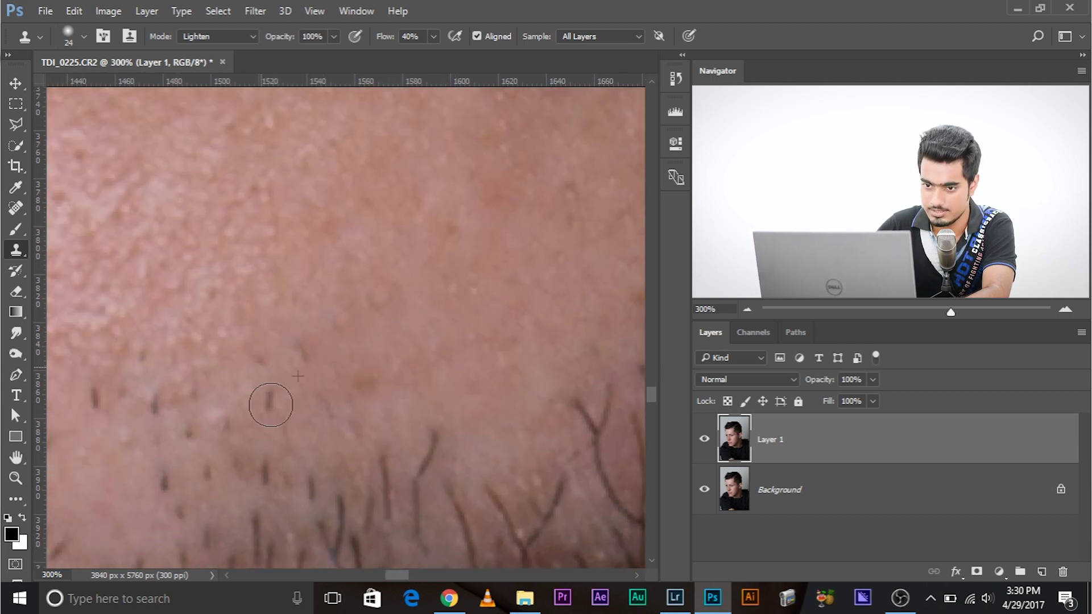
click(271, 404)
drag(273, 367, 341, 444)
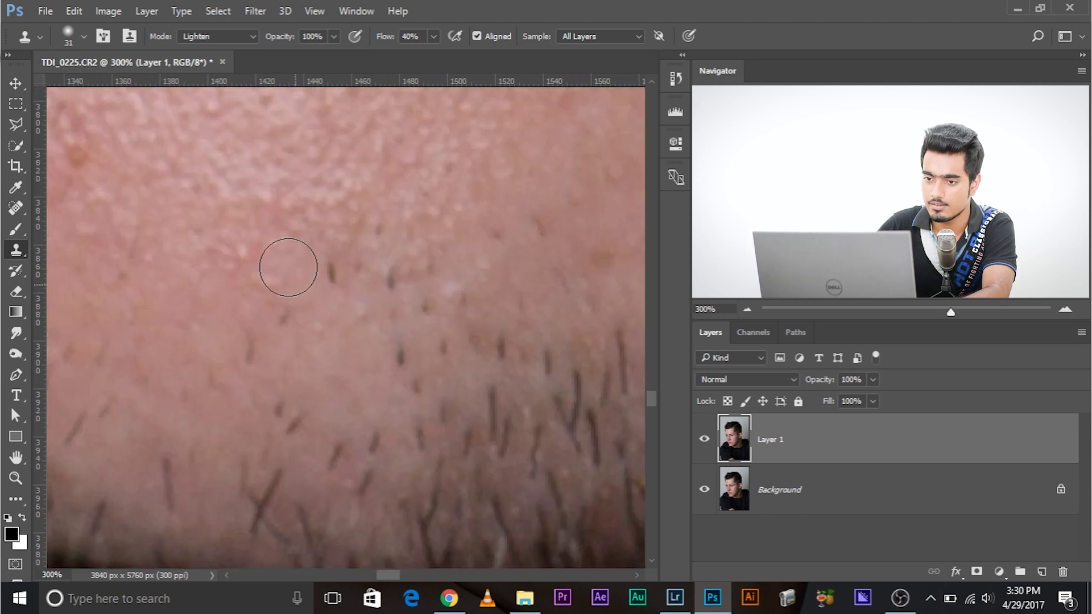
click(316, 290)
click(390, 277)
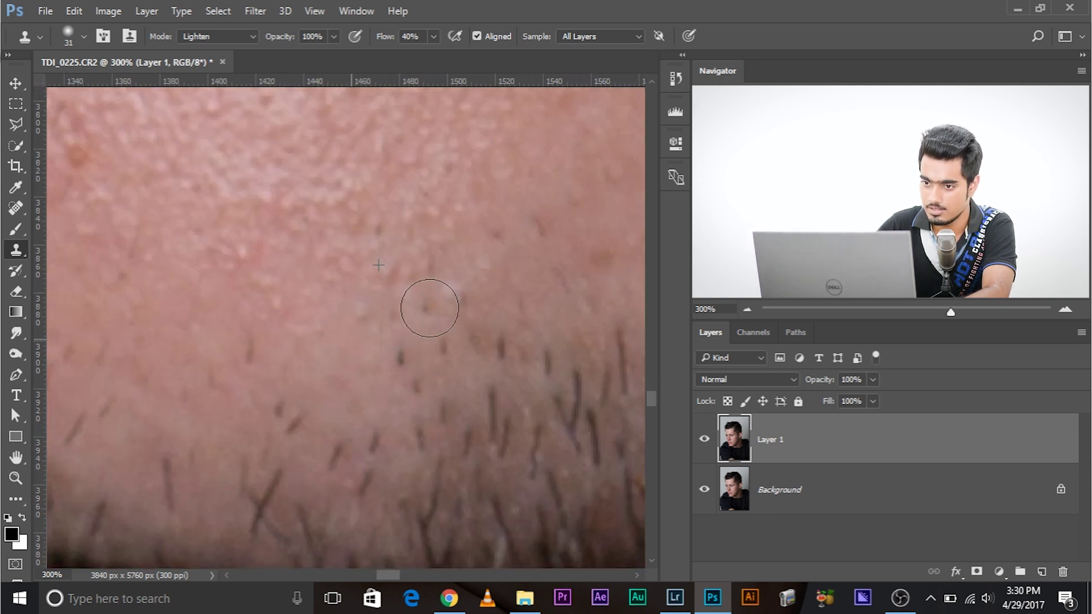
click(427, 306)
- Zoom in beneath the lower lip and clone away its stray hairs
key(ctrl+minus)
key(ctrl+minus)
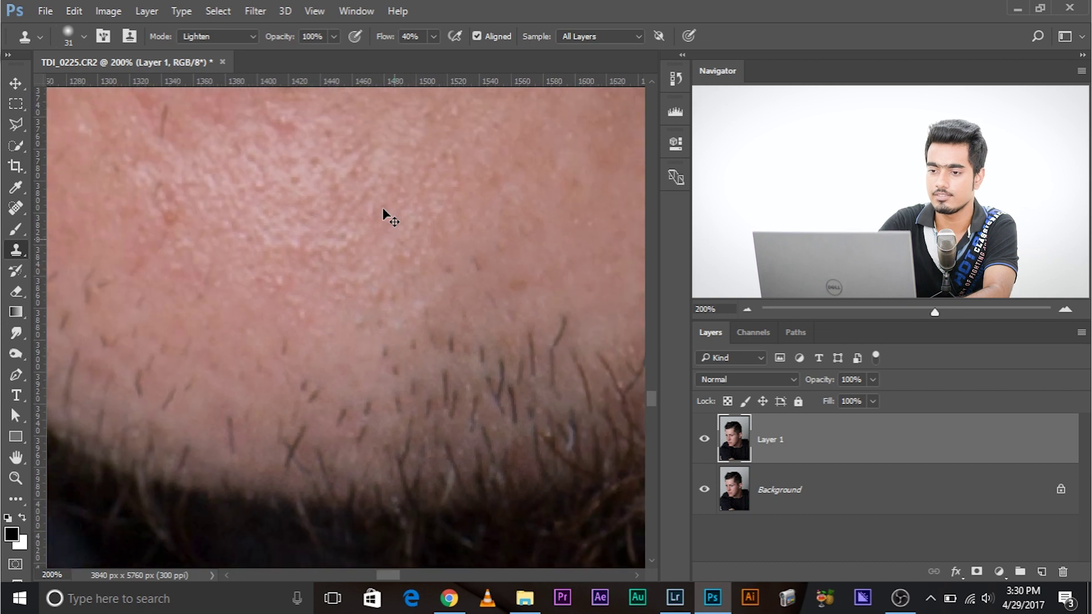
drag(382, 209, 381, 260)
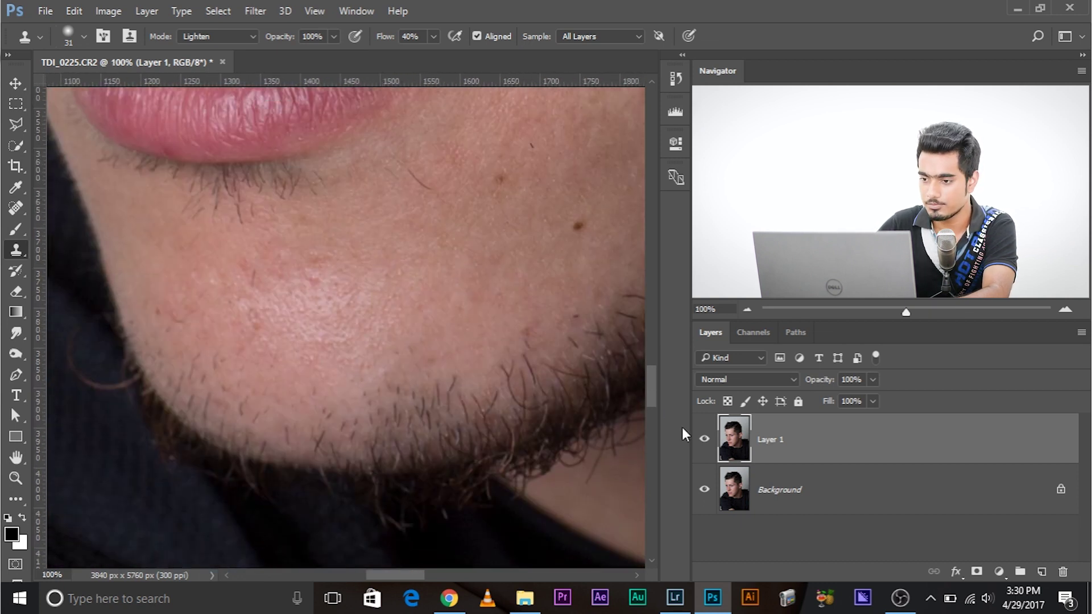
drag(291, 350, 385, 463)
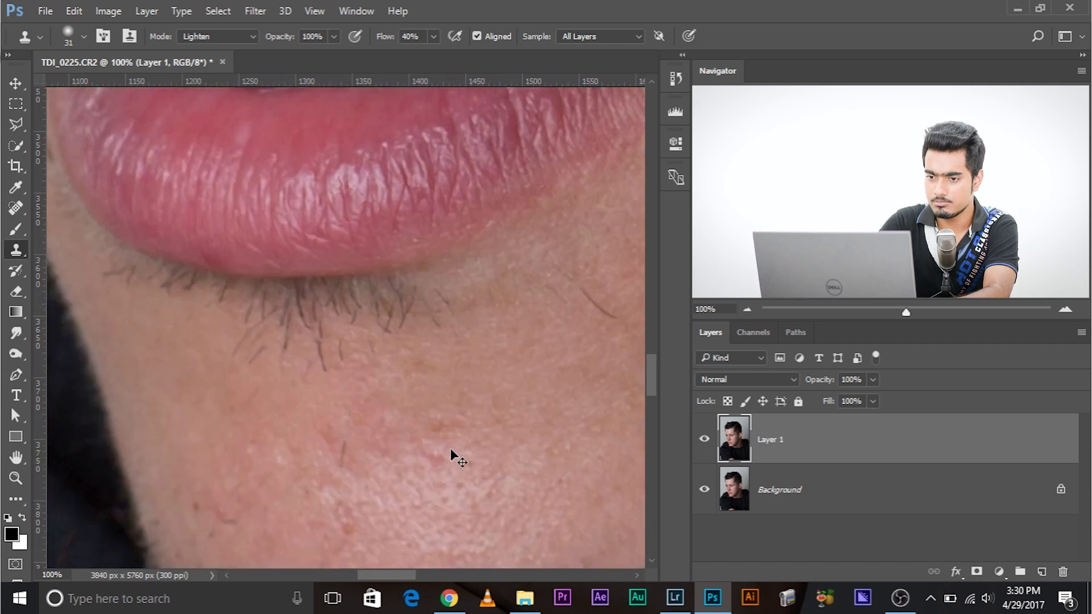
key(ctrl+plus)
drag(528, 428, 278, 449)
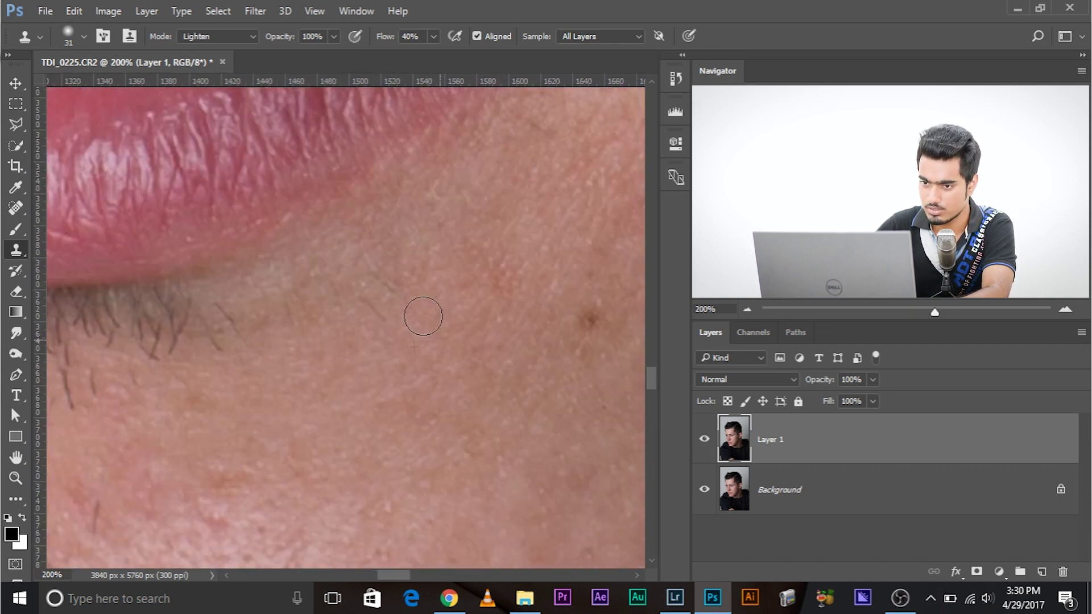
drag(205, 342, 463, 373)
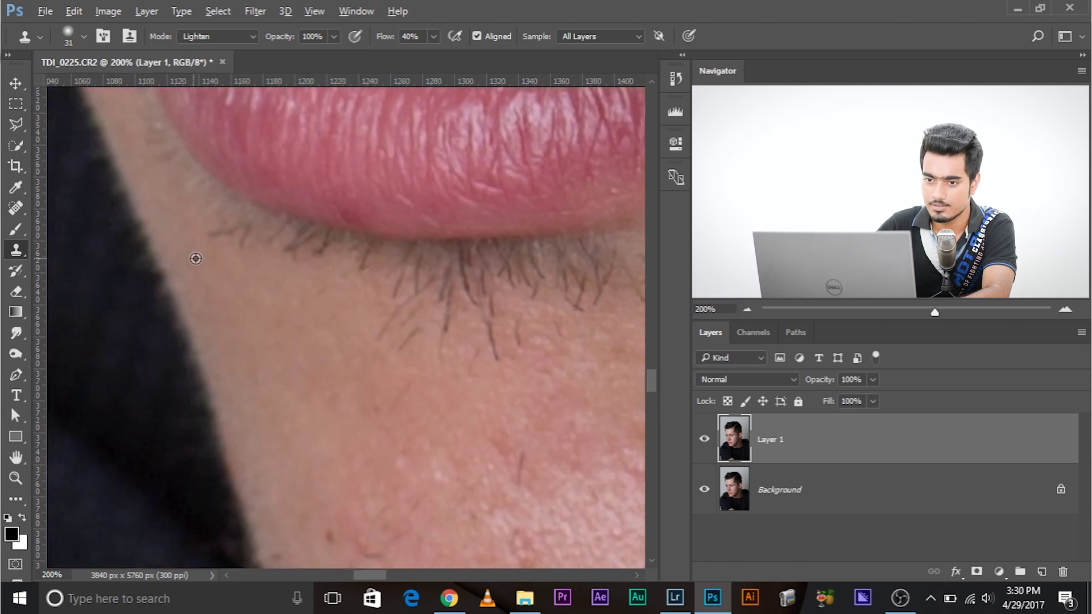
drag(262, 268, 213, 239)
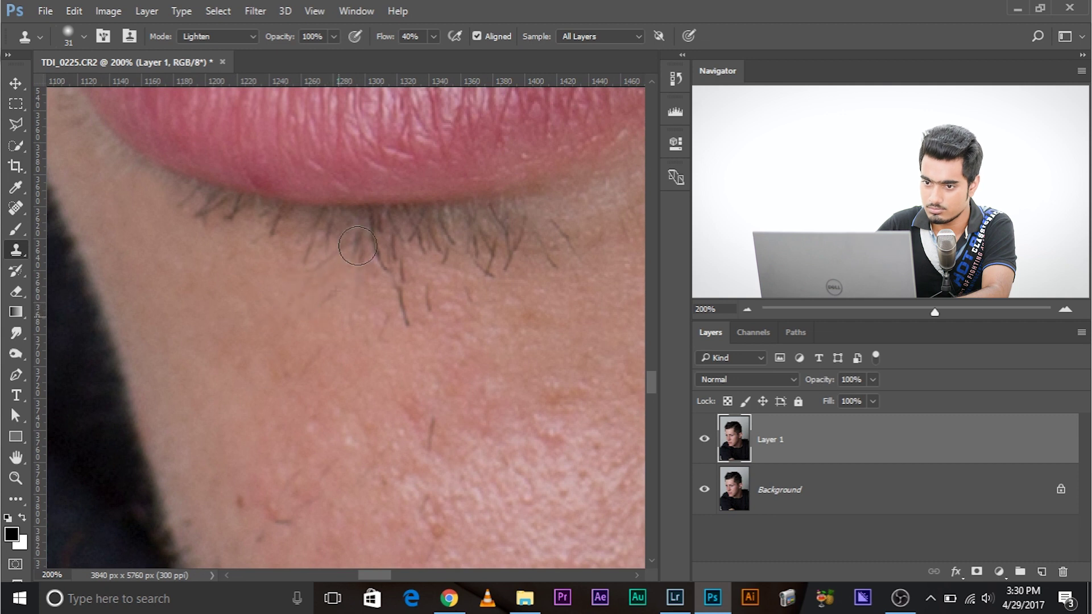
drag(385, 292, 404, 329)
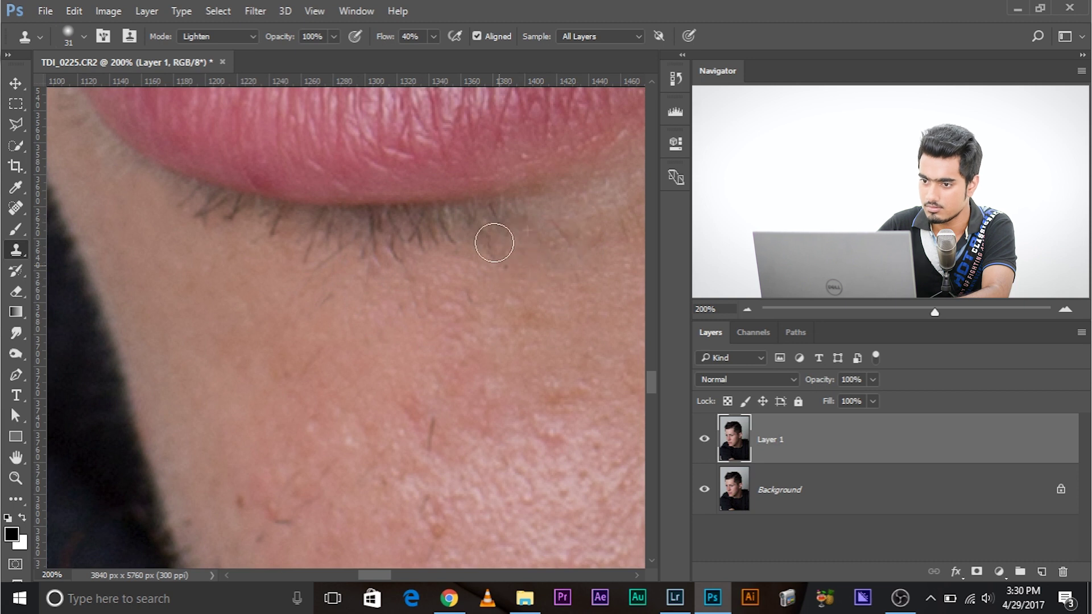
- Clear more hairs along the lip line, then survey the lower cheek and beard edge
drag(431, 301, 498, 319)
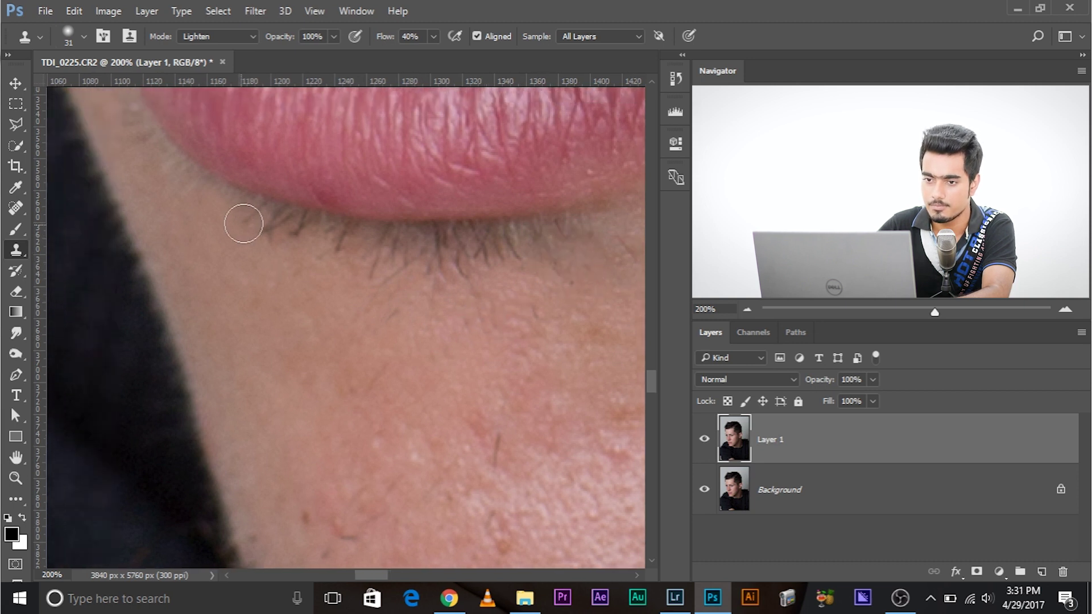
drag(244, 224, 273, 227)
drag(340, 388, 307, 324)
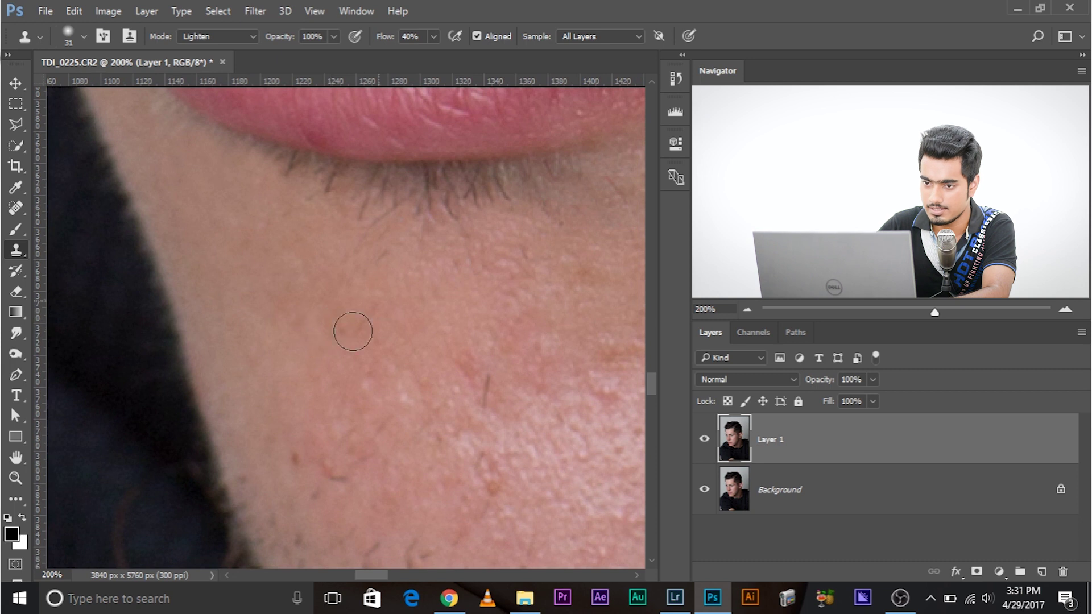
drag(410, 512, 483, 256)
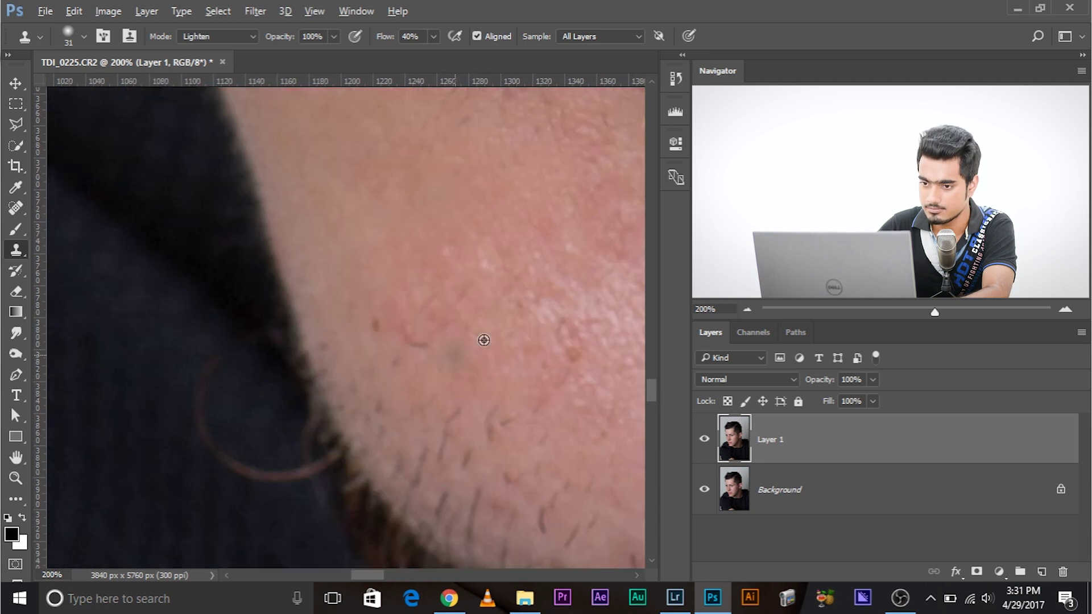
drag(458, 331, 242, 308)
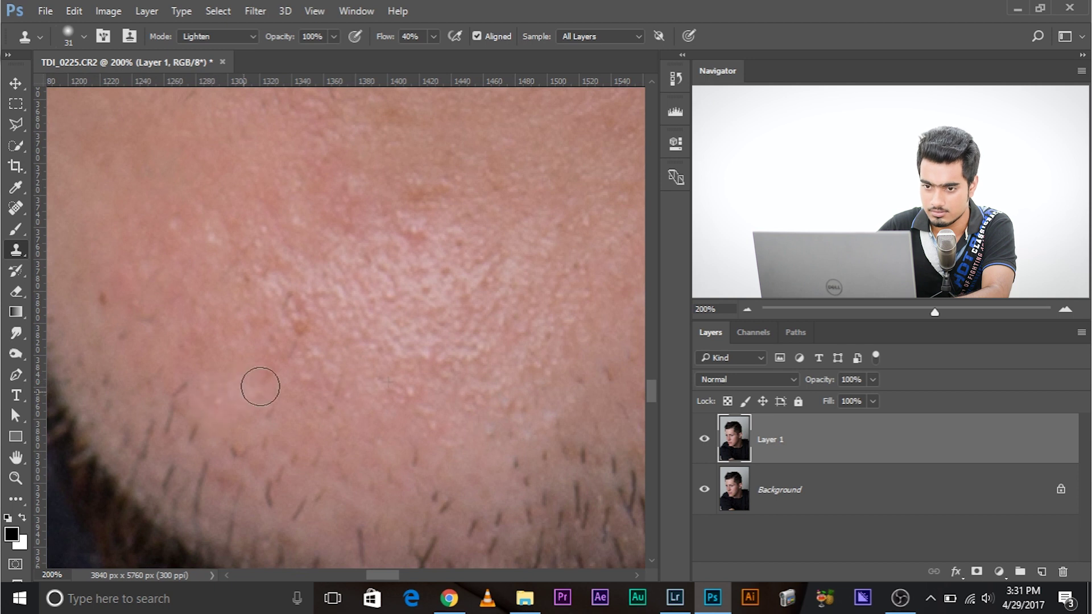
drag(260, 386, 230, 337)
drag(111, 440, 129, 453)
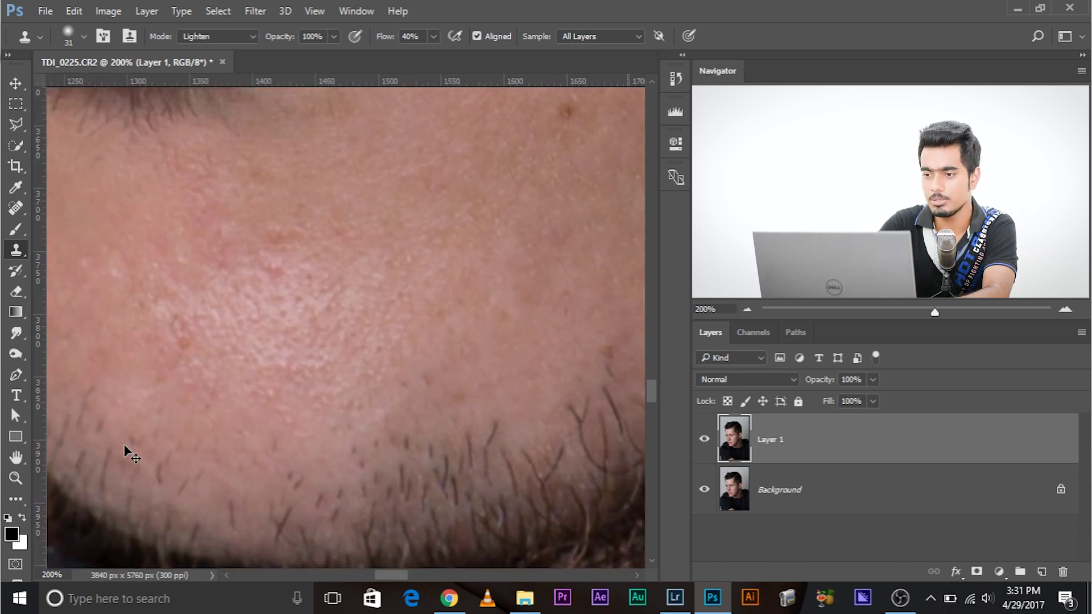
scroll(128, 452, down, 3)
scroll(128, 452, down, 2)
scroll(128, 452, down, 1)
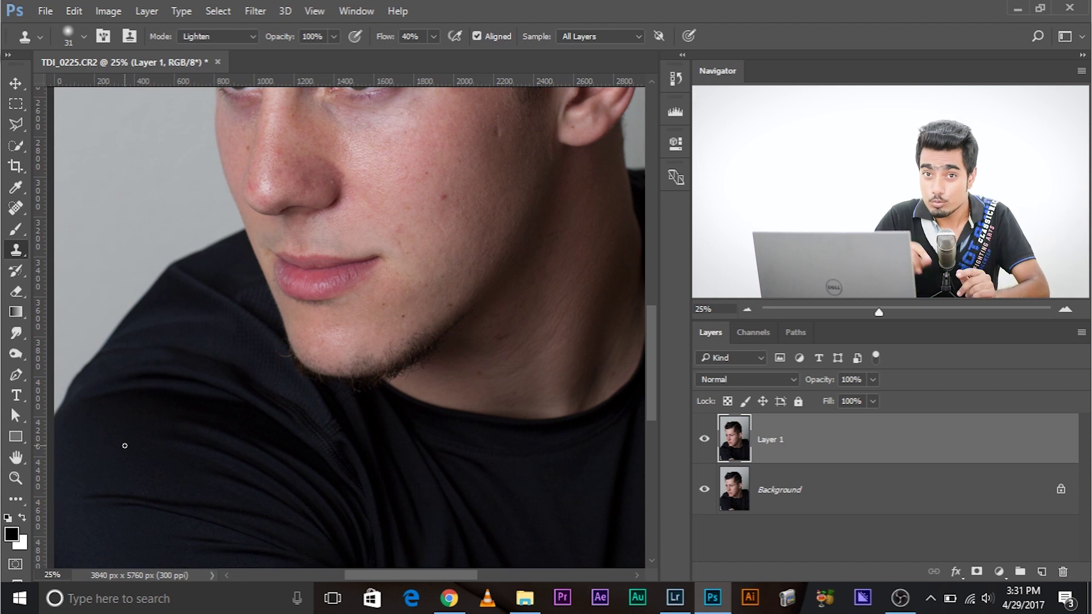
scroll(128, 452, up, 1)
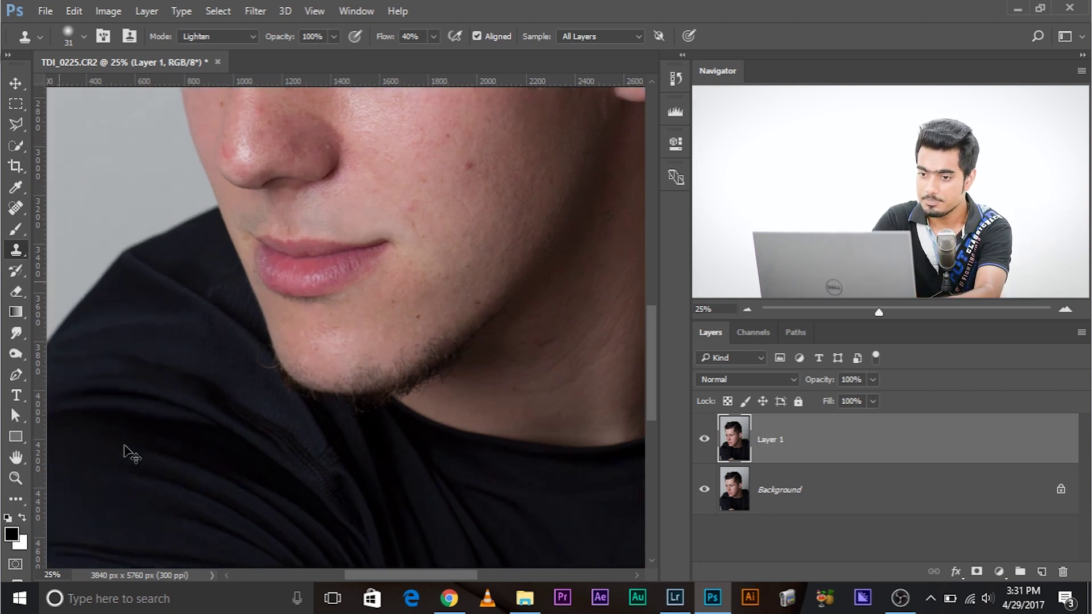
scroll(128, 452, up, 1)
scroll(127, 450, up, 3)
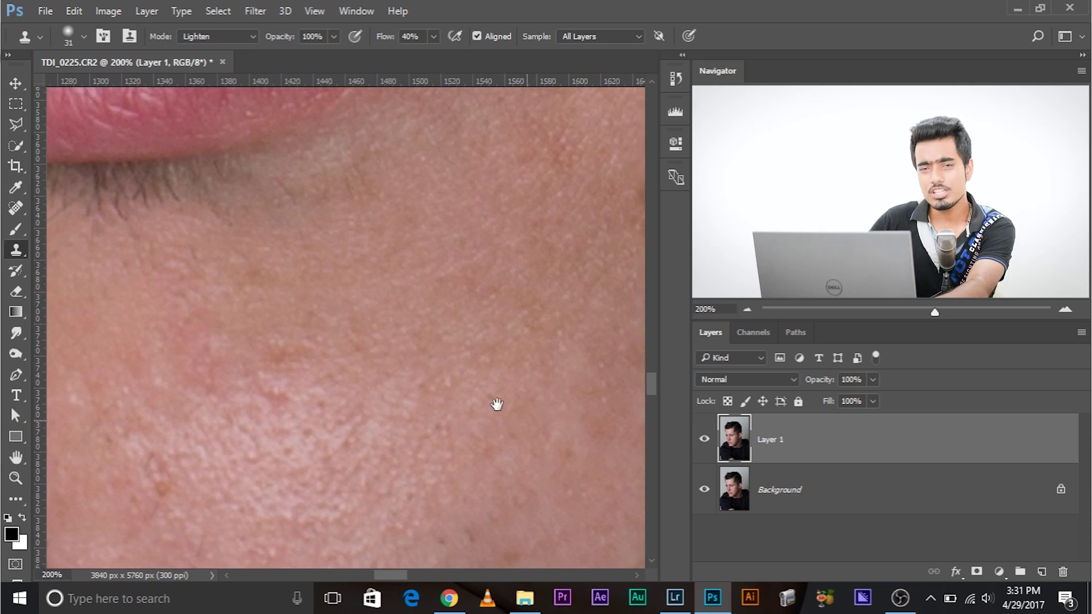
- Cover the dark blemish on the lower cheek with two clone clicks, then pan toward the jaw
drag(188, 158, 453, 395)
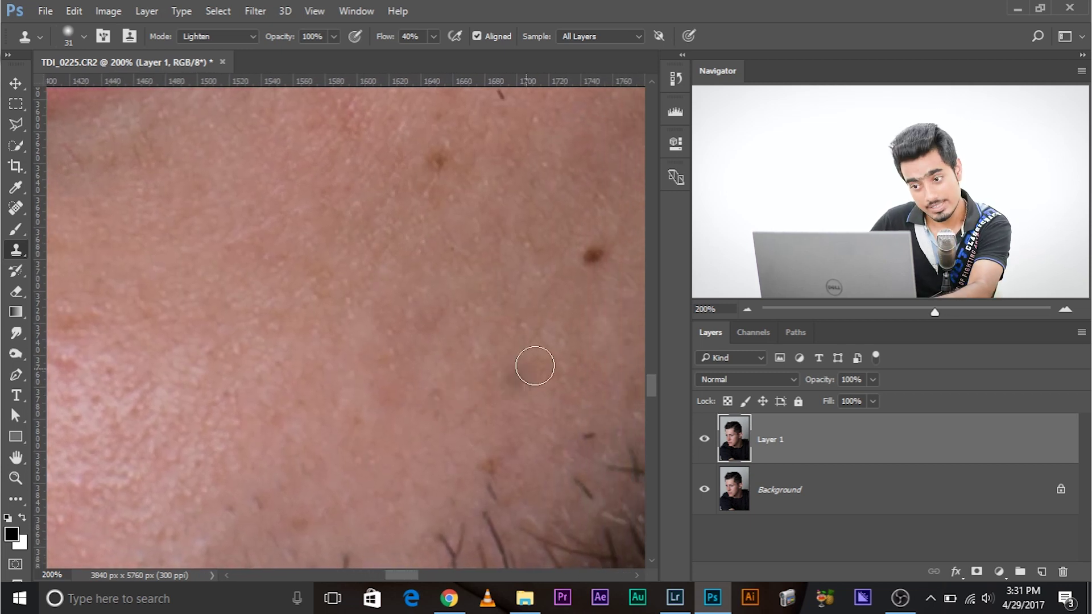
drag(544, 300, 369, 350)
alt+click(361, 324)
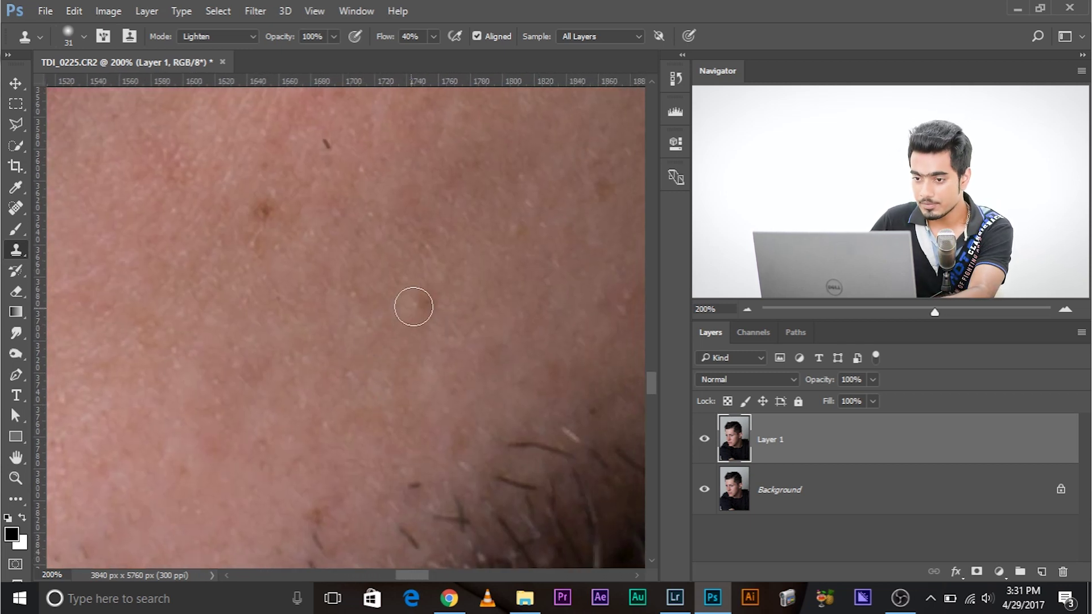
click(417, 303)
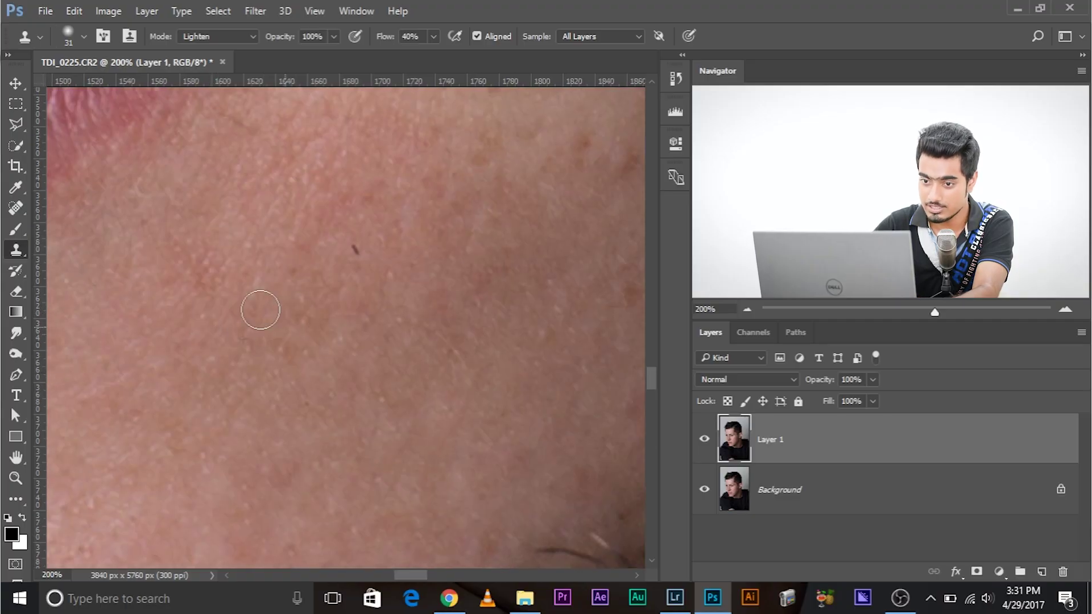
drag(297, 306, 145, 367)
drag(572, 358, 363, 338)
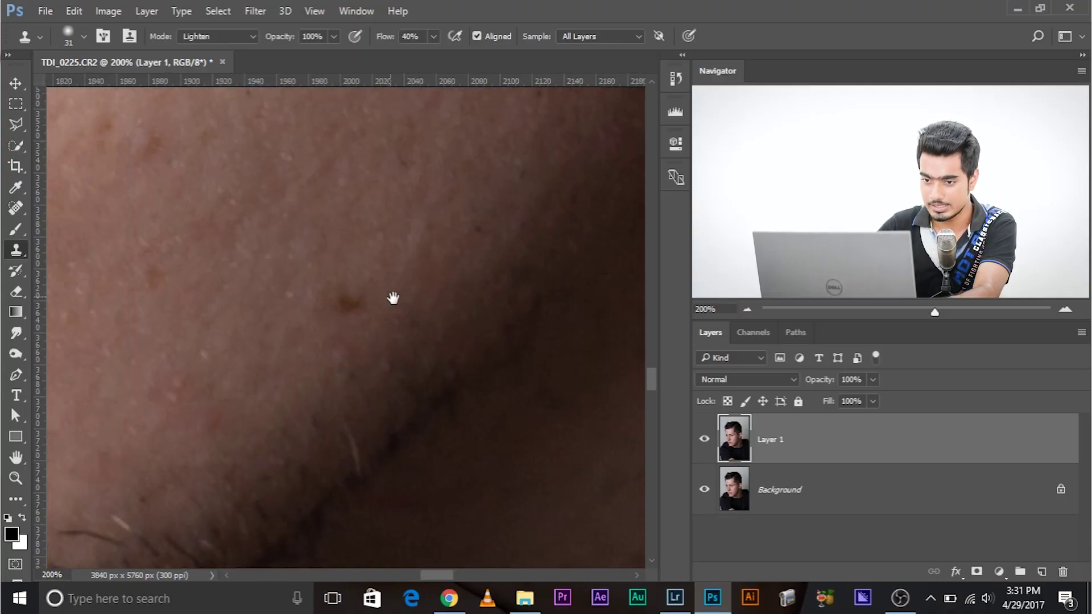
- Enlarge the clone brush and cover a dark blemish on the jaw skin
drag(290, 291, 412, 325)
alt+drag(260, 316, 291, 312)
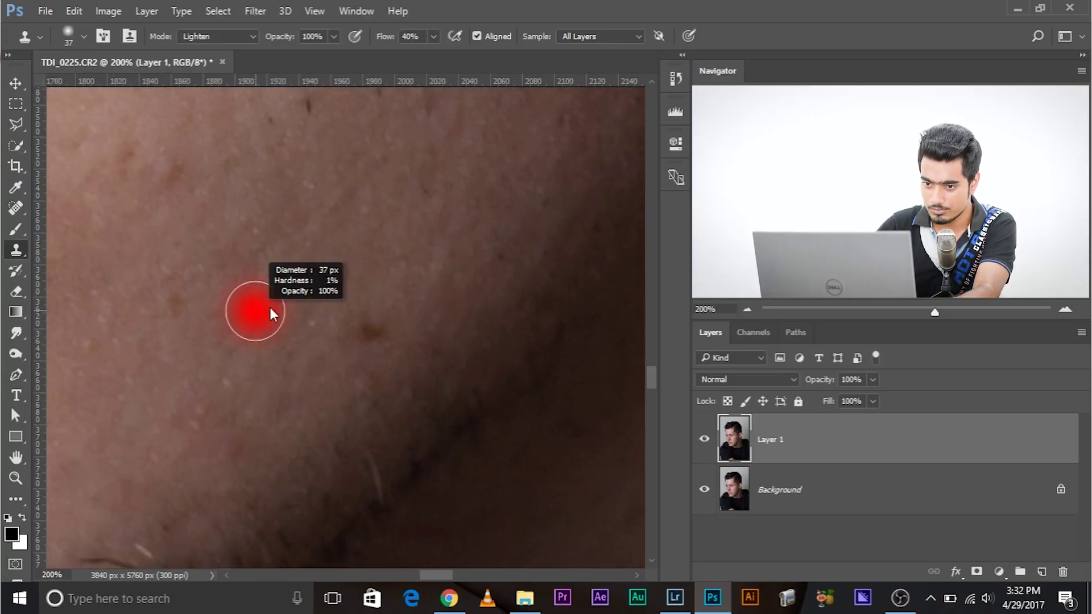
click(368, 326)
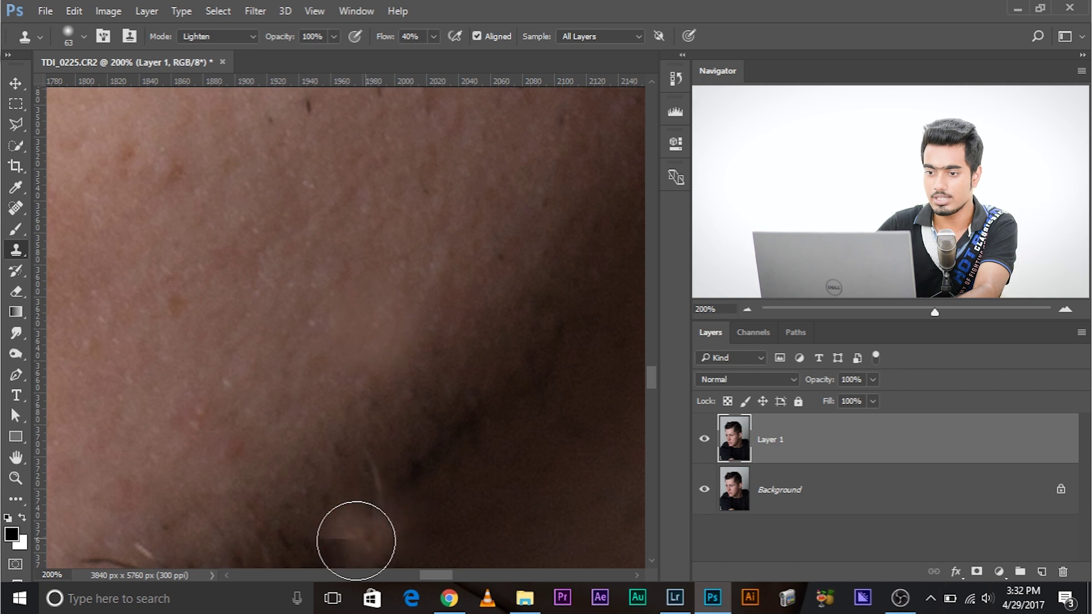
key(ctrl+minus)
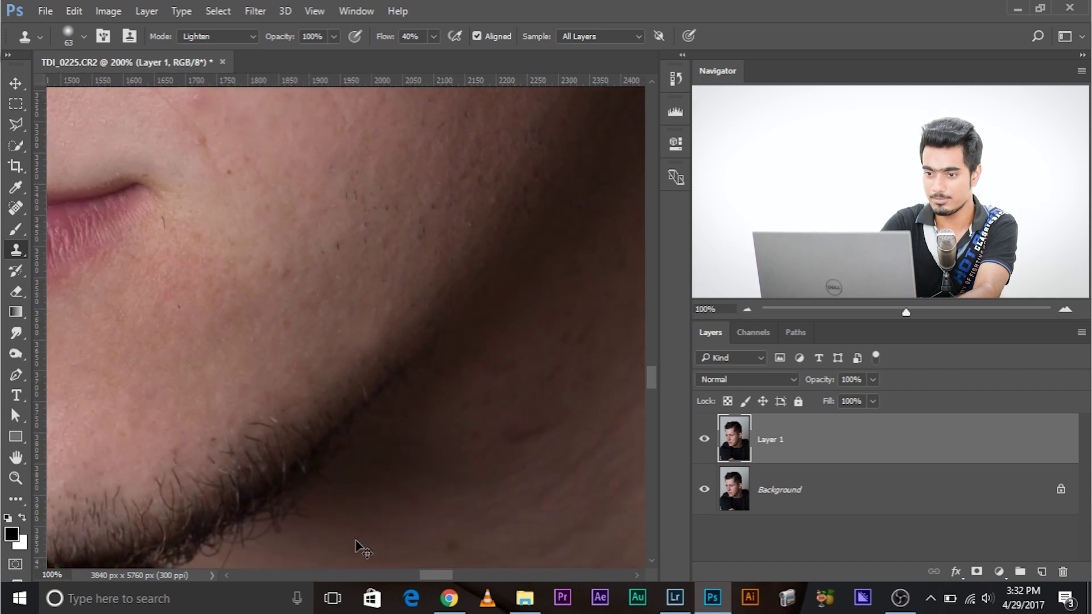
key(ctrl+minus)
key(ctrl+minus)
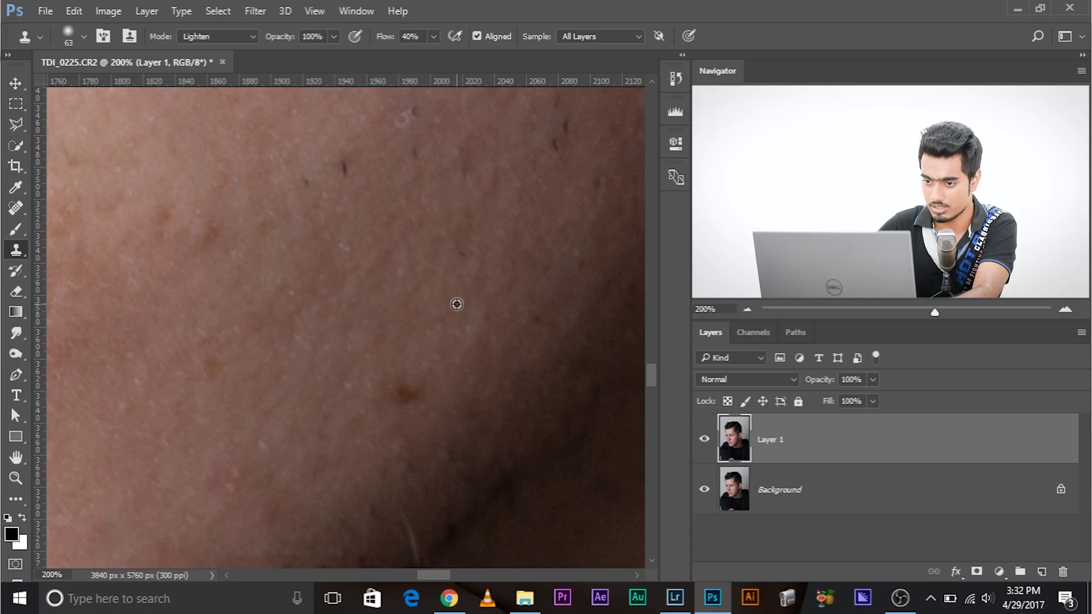
- Resample clean skin, clone the blemish near the jaw, and shrink the brush
alt+click(457, 304)
click(408, 394)
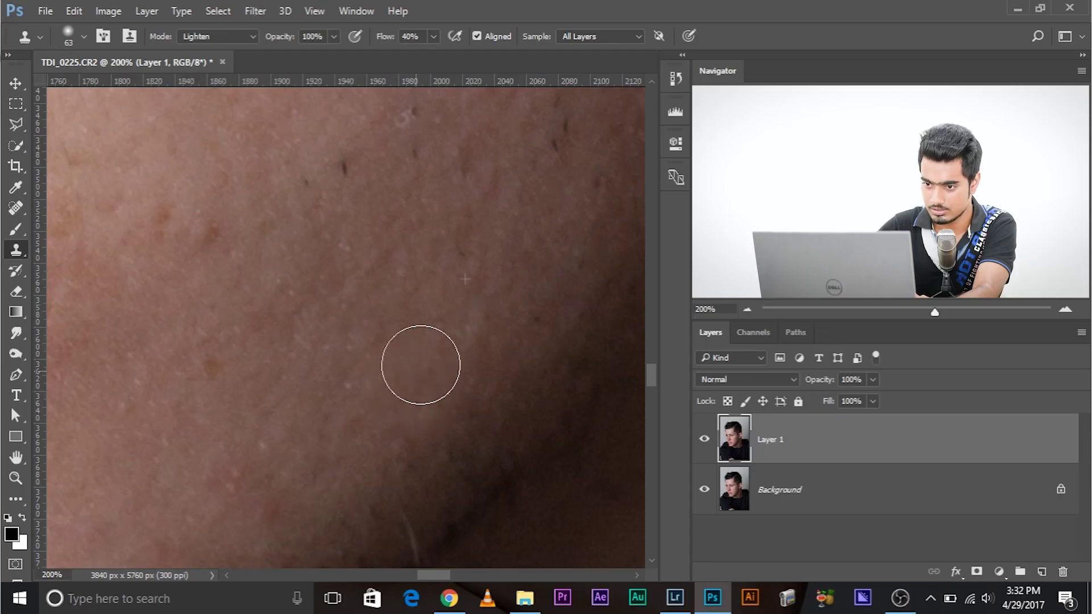
drag(447, 337, 487, 330)
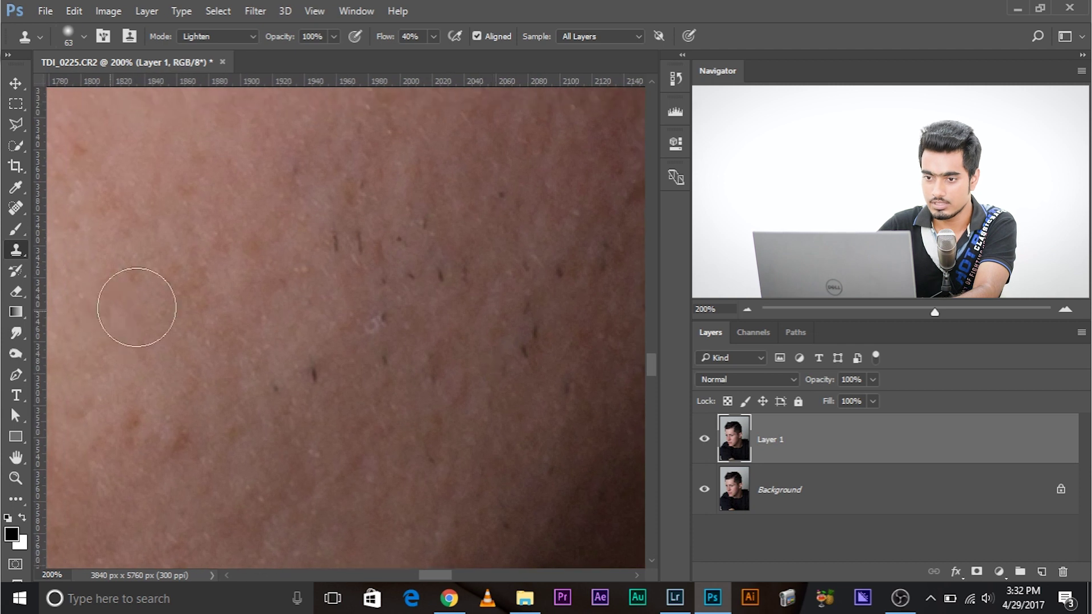
key(bracketleft)
key(bracketleft)
key(bracketleft)
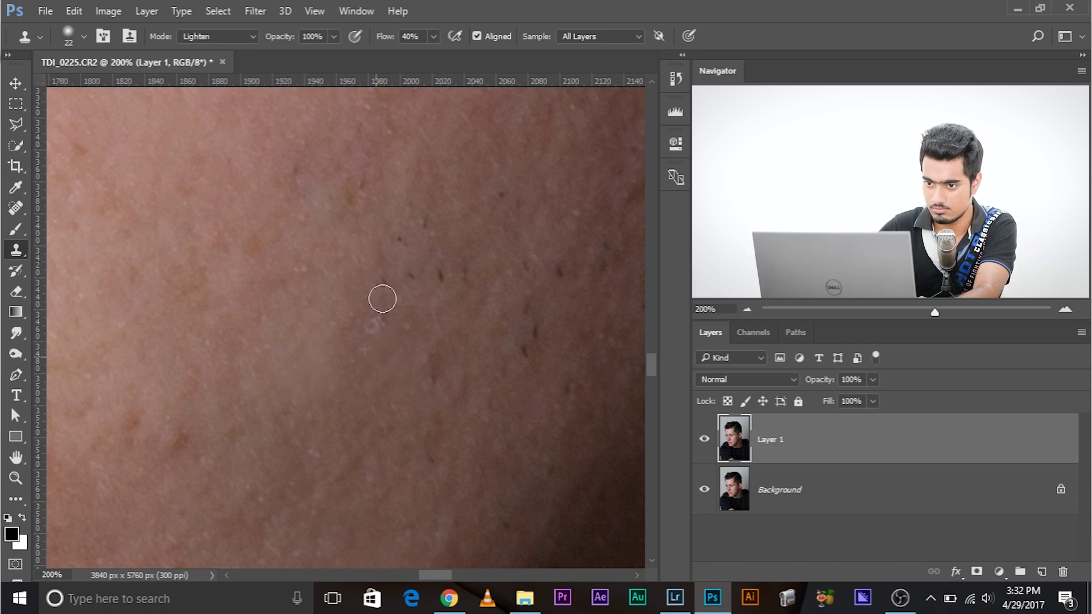
- Lighten two small marks on the jaw skin and set the clone Mode to Darken
click(375, 318)
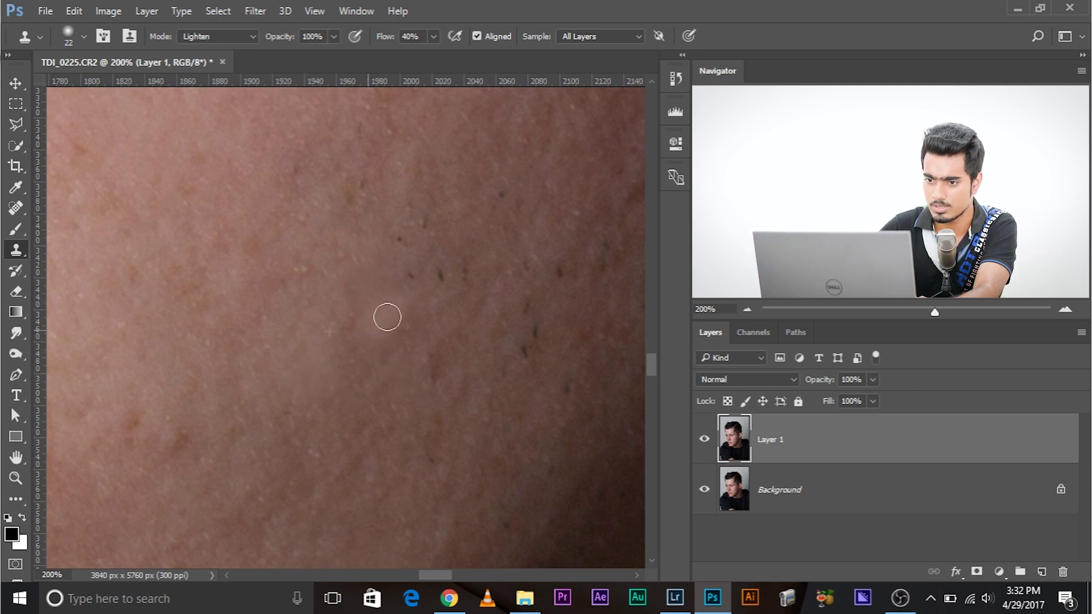
drag(342, 290, 261, 242)
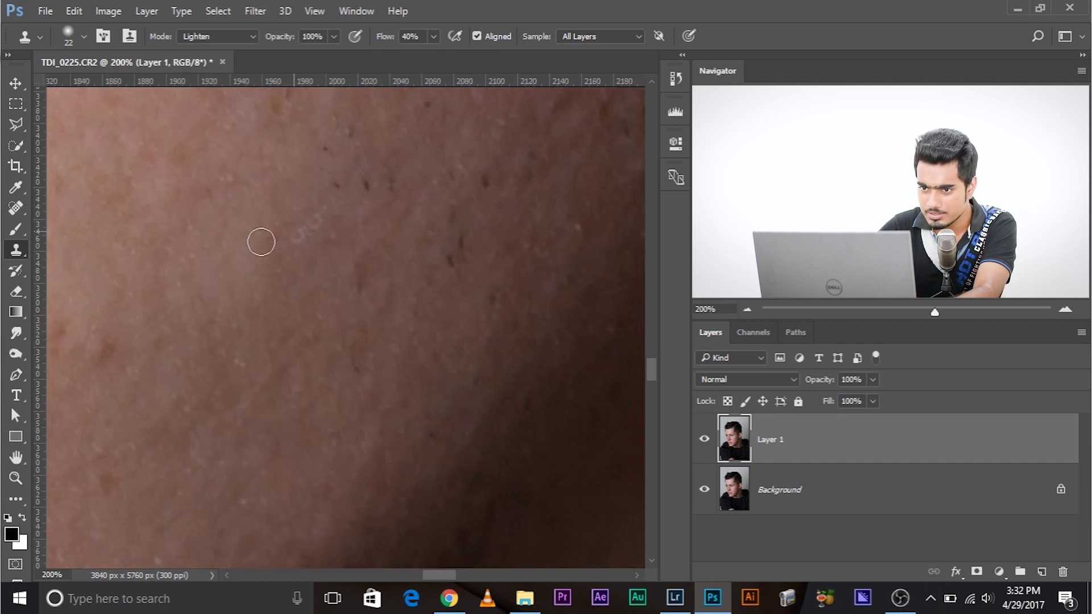
click(315, 225)
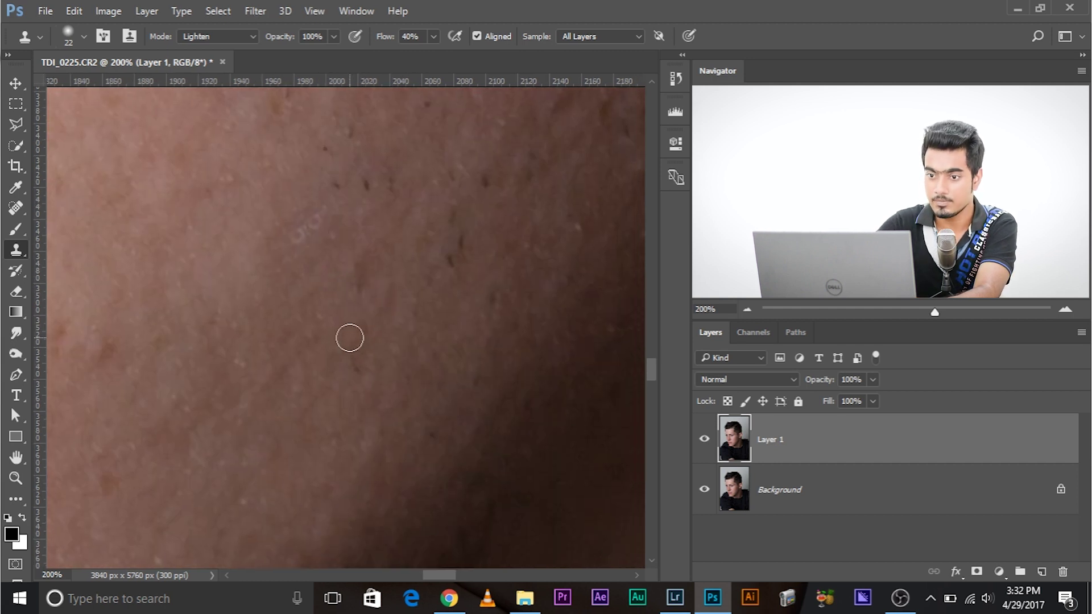
scroll(350, 338, up, 2)
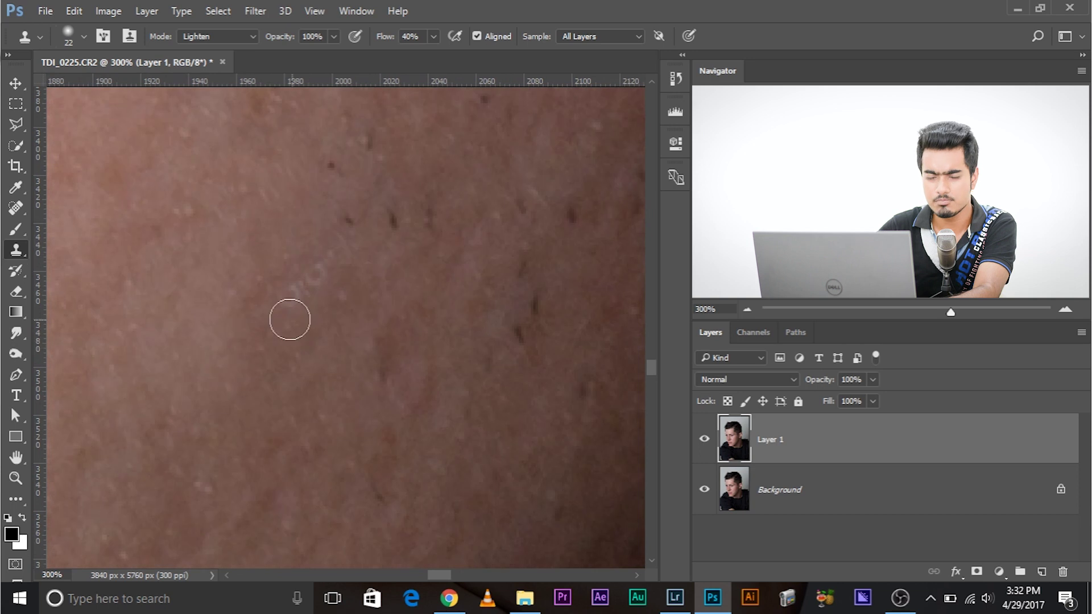
click(218, 36)
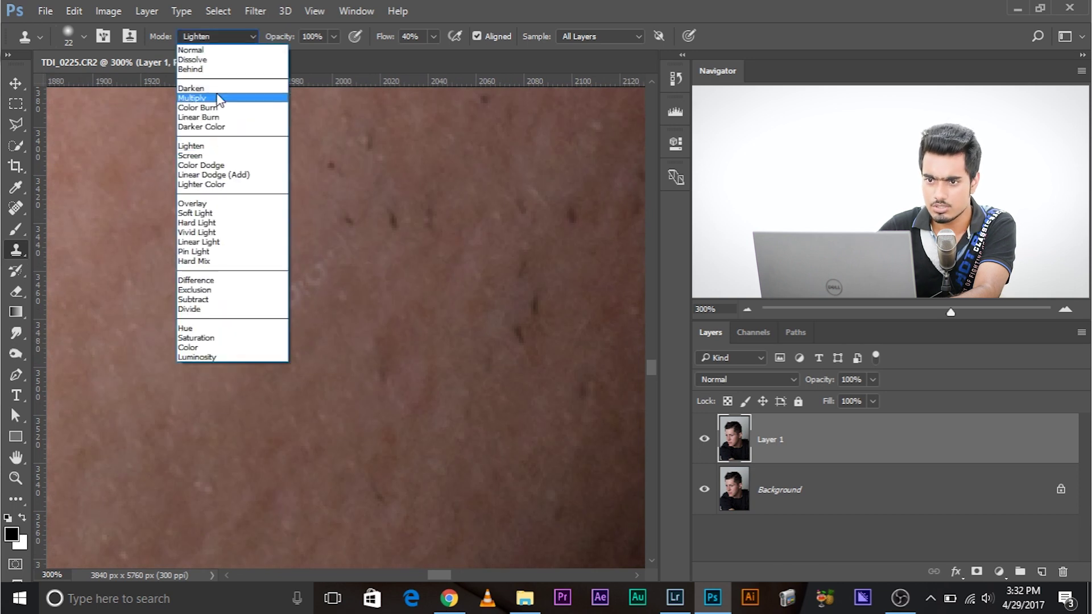
click(206, 96)
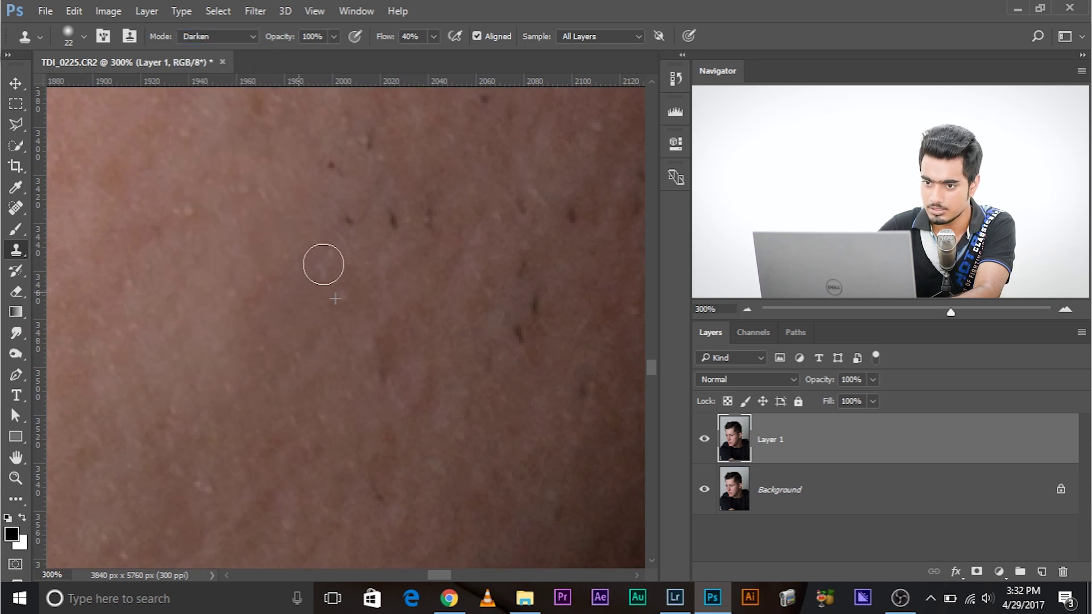
scroll(257, 359, down, 5)
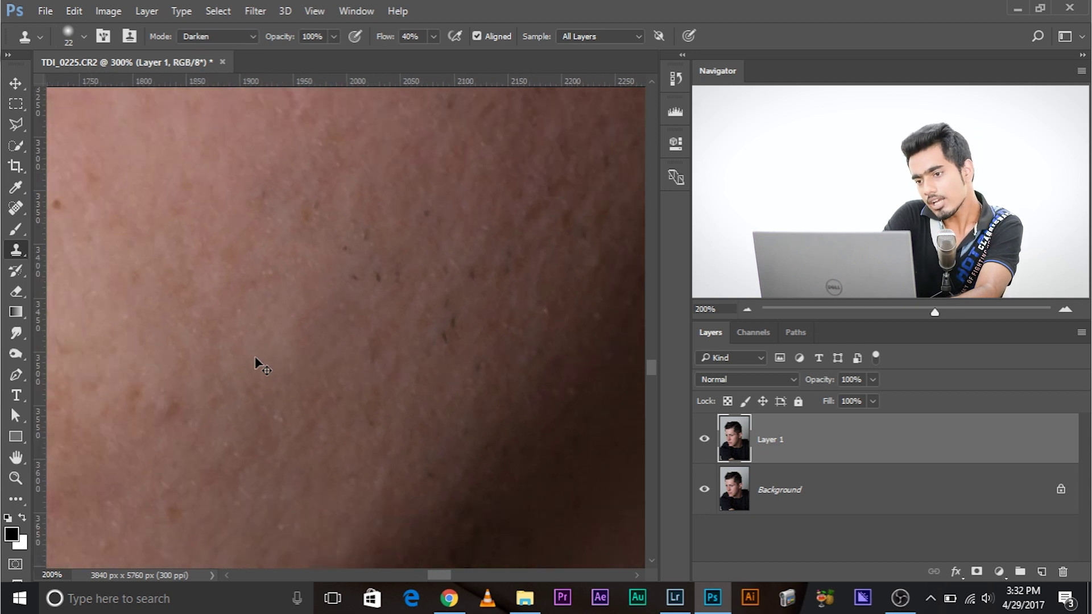
scroll(263, 367, down, 3)
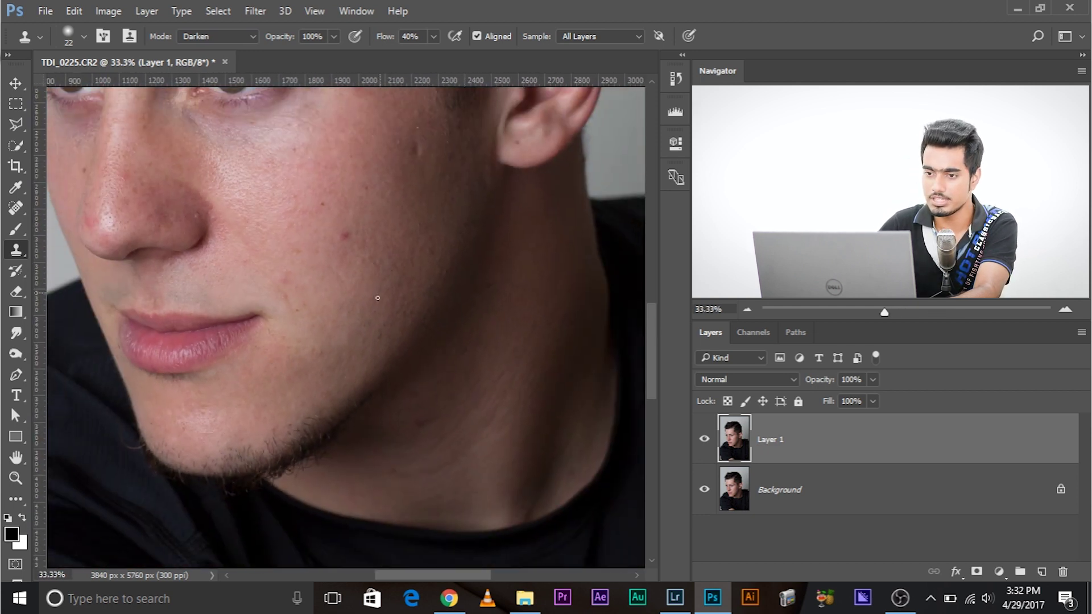
scroll(338, 274, down, 2)
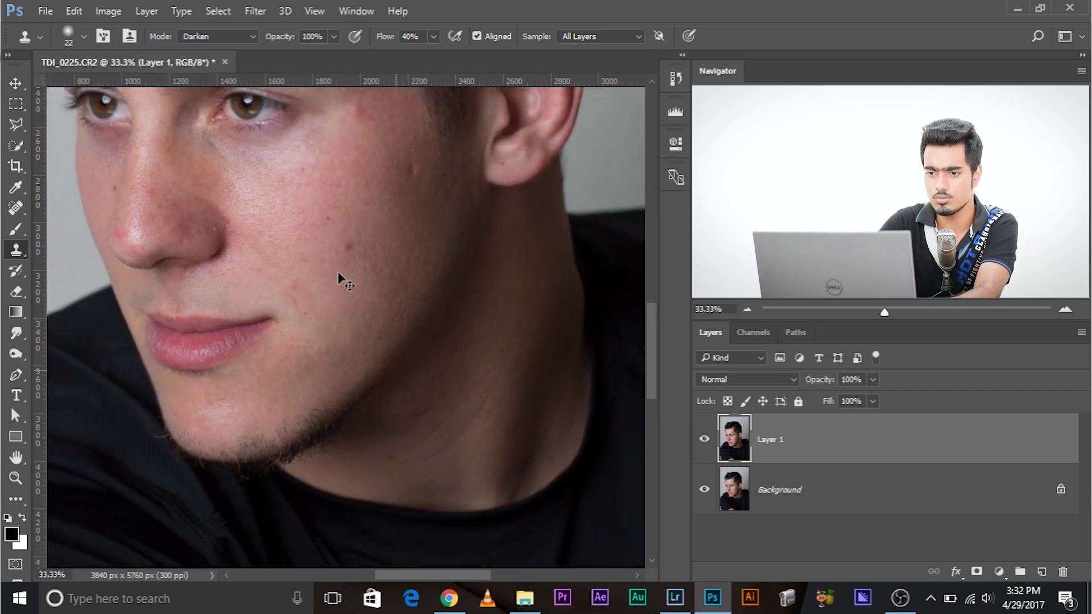